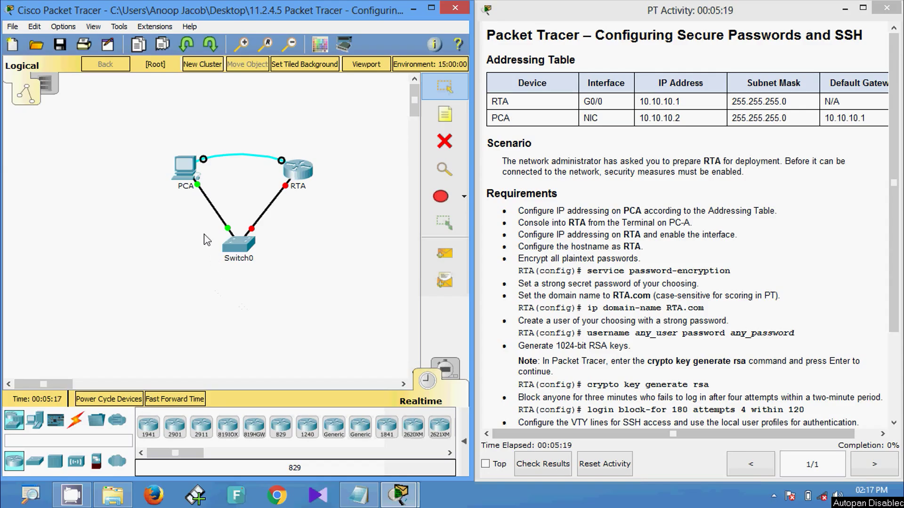
In PCA's IP Configuration, enter IP address 10.10.10.2 and subnet mask 255.255.255.0.
{"action": "left_click", "coordinate": [187, 170]}
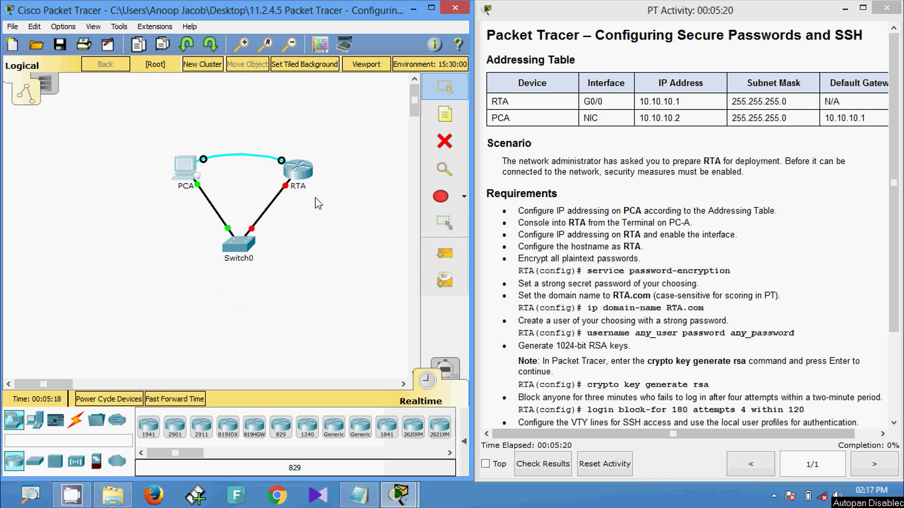
{"action": "left_click", "coordinate": [282, 120]}
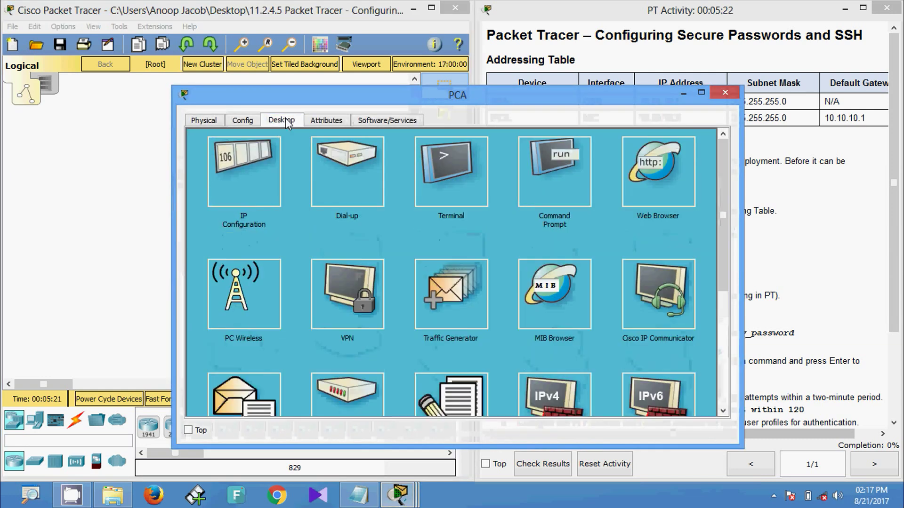
{"action": "left_click", "coordinate": [241, 182]}
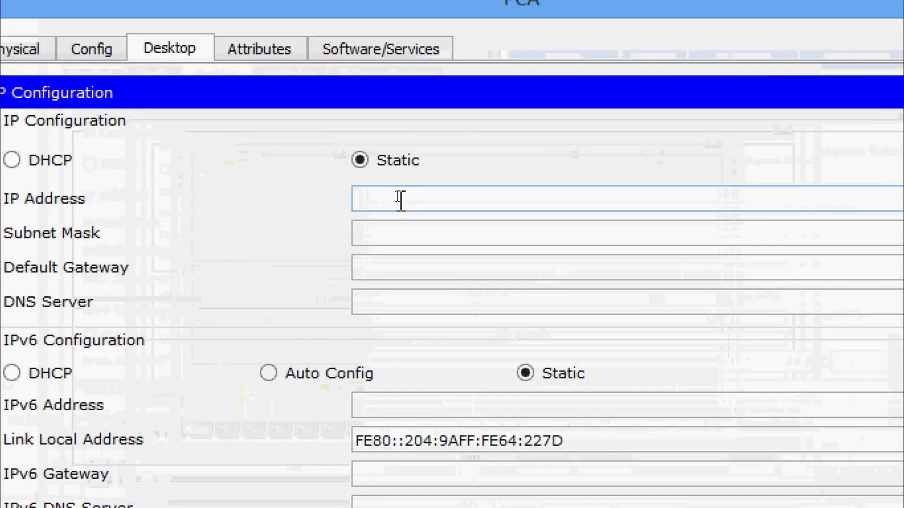
{"action": "type", "text": "10."}
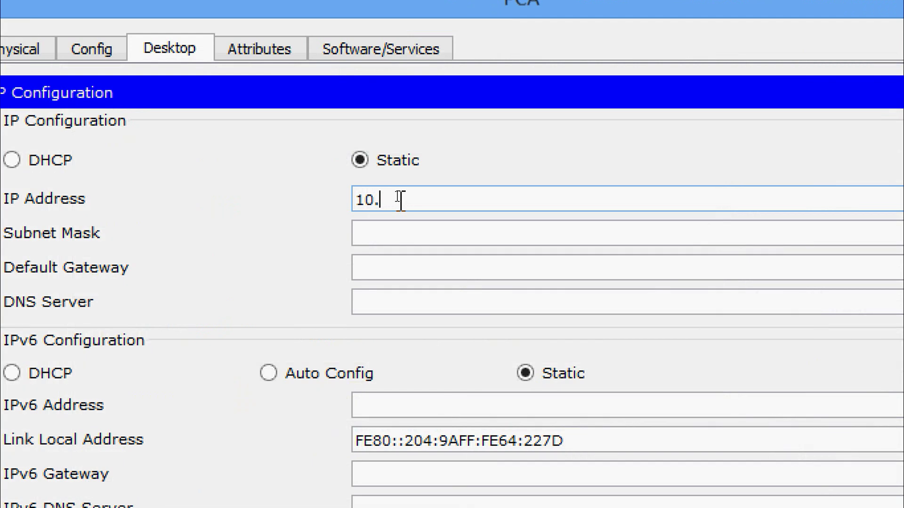
{"action": "type", "text": "10.10.2"}
{"action": "left_click", "coordinate": [408, 233]}
{"action": "left_click_drag", "start_coordinate": [441, 234], "coordinate": [390, 234]}
{"action": "type", "text": "255.255"}
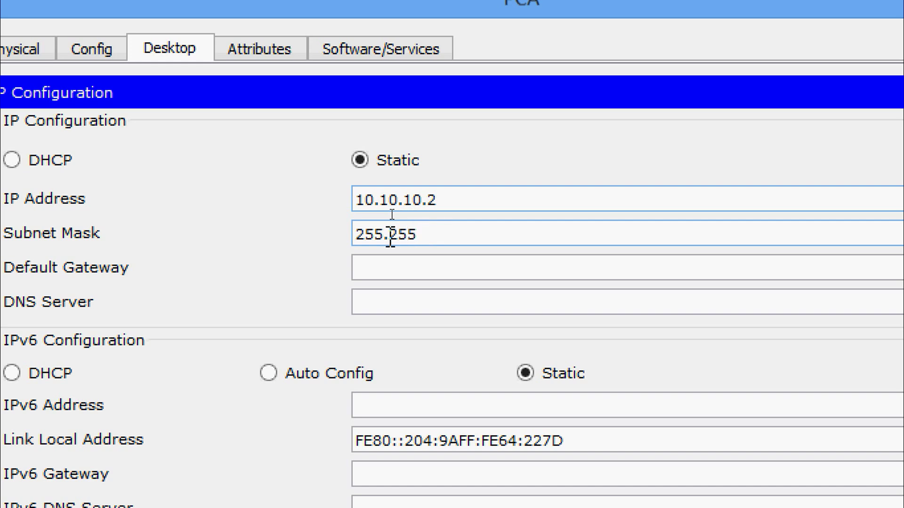
{"action": "type", "text": ".0"}
Set PCA's default gateway to 10.10.10.1.
{"action": "left_click", "coordinate": [398, 259]}
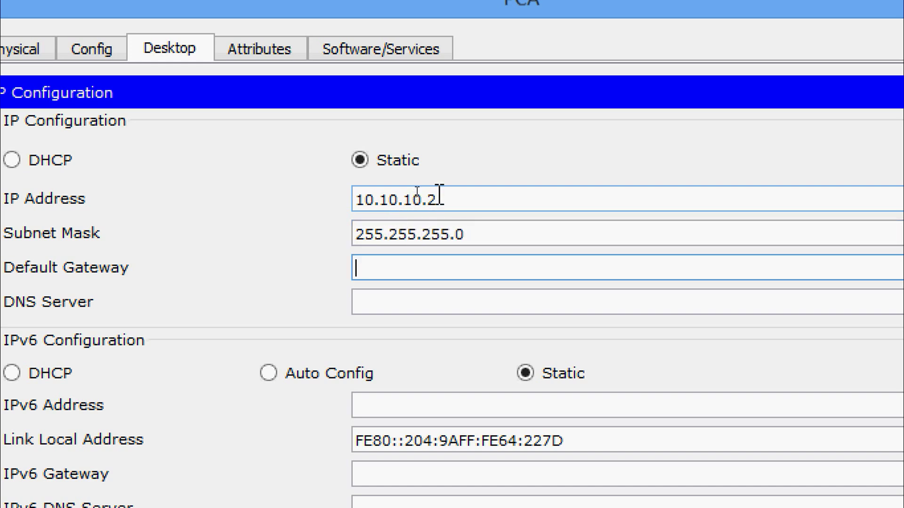
{"action": "left_click_drag", "start_coordinate": [439, 200], "coordinate": [354, 200]}
{"action": "key", "text": "ctrl+c"}
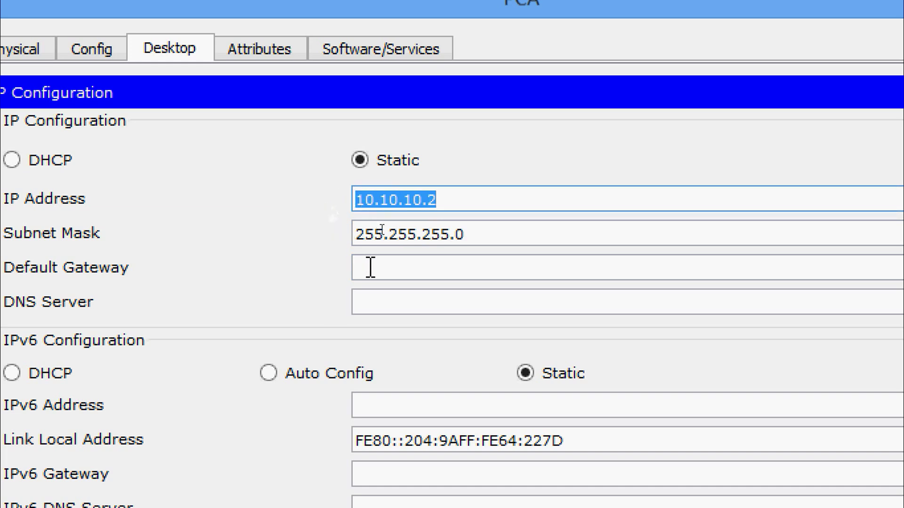
{"action": "left_click", "coordinate": [376, 273]}
{"action": "key", "text": "ctrl+v"}
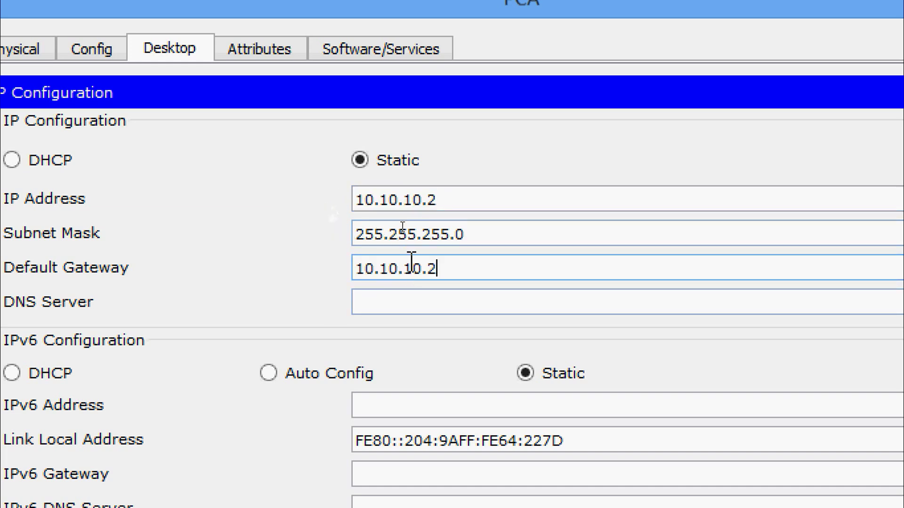
{"action": "key", "text": "BackSpace"}
{"action": "type", "text": "1"}
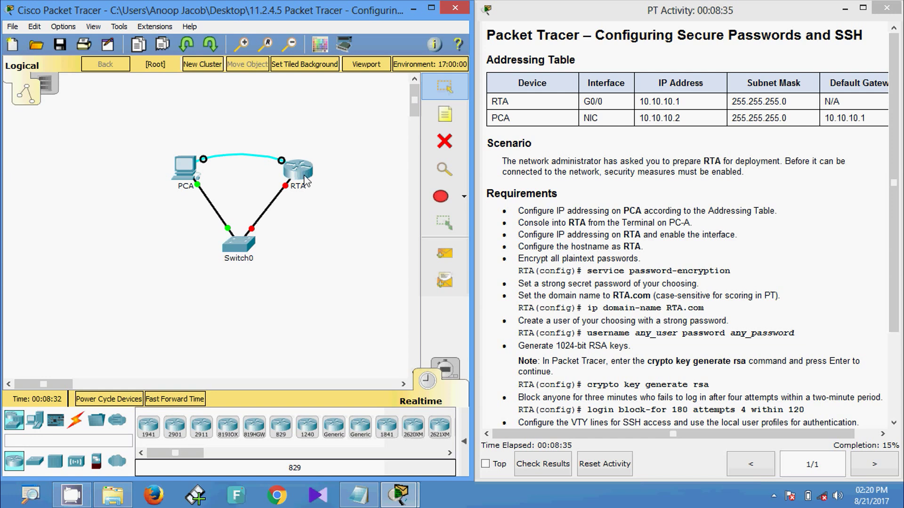
Connect PCA's Terminal to the router console with the default 9600 baud settings.
{"action": "left_click", "coordinate": [184, 167]}
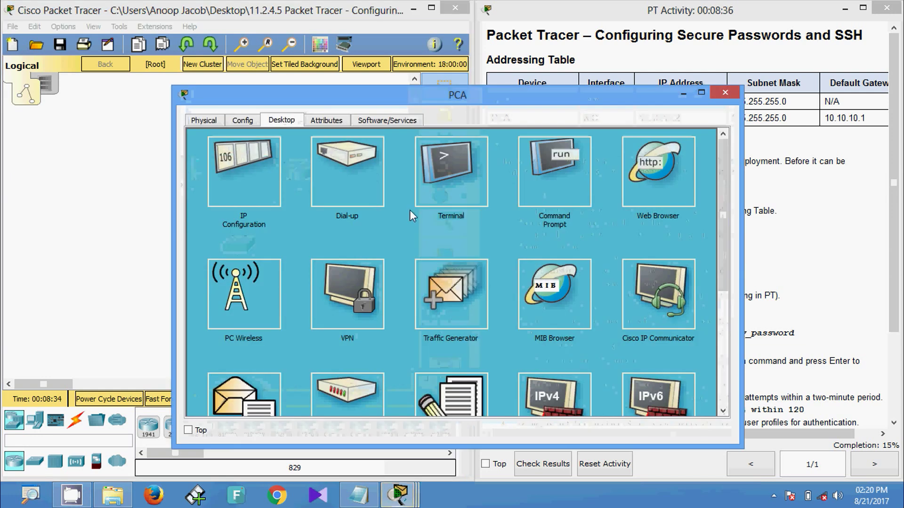
{"action": "left_click_drag", "start_coordinate": [498, 101], "coordinate": [510, 57]}
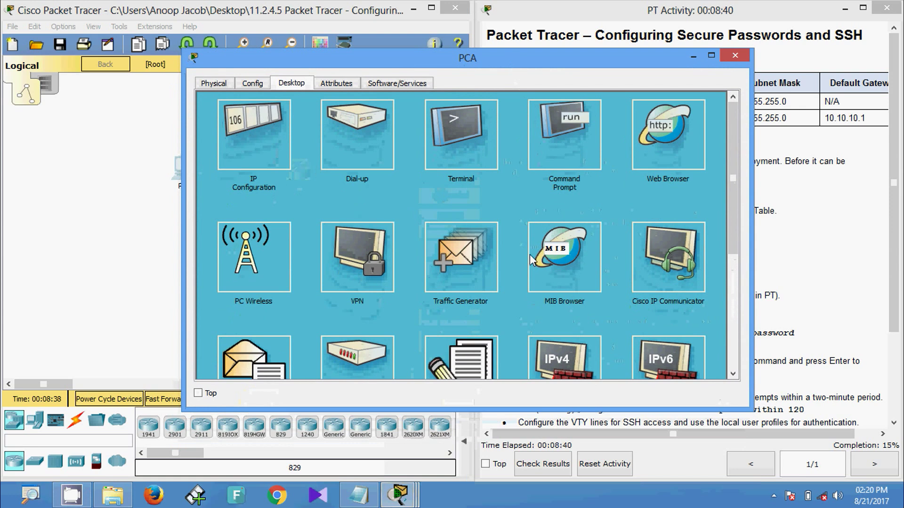
{"action": "left_click", "coordinate": [483, 153]}
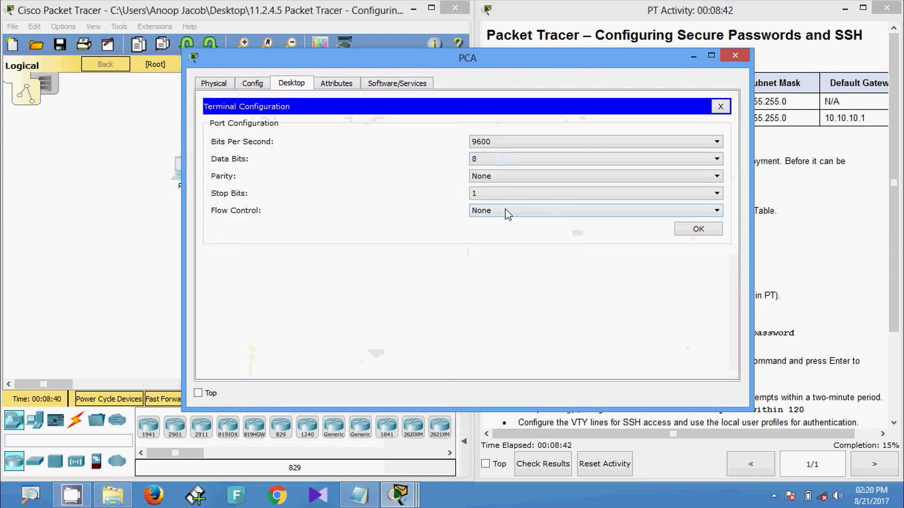
{"action": "left_click", "coordinate": [691, 227]}
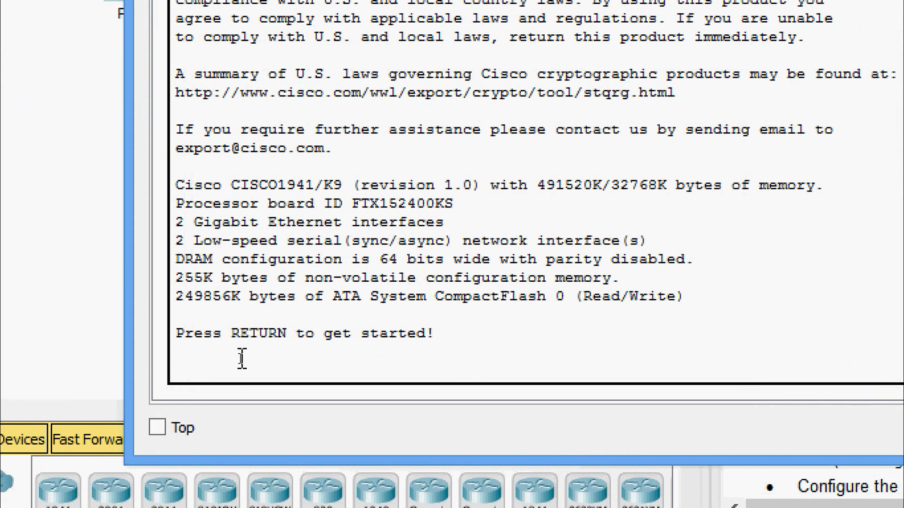
Wake the router console and enter privileged EXEC, then global configuration mode.
{"action": "key", "text": "Return"}
{"action": "key", "text": "Return"}
{"action": "key", "text": "Return"}
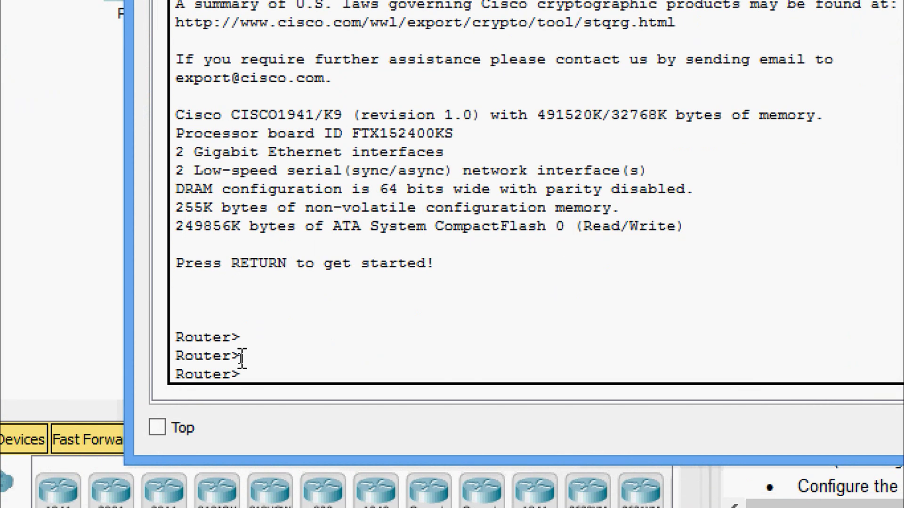
{"action": "type", "text": "ena"}
{"action": "key", "text": "Tab"}
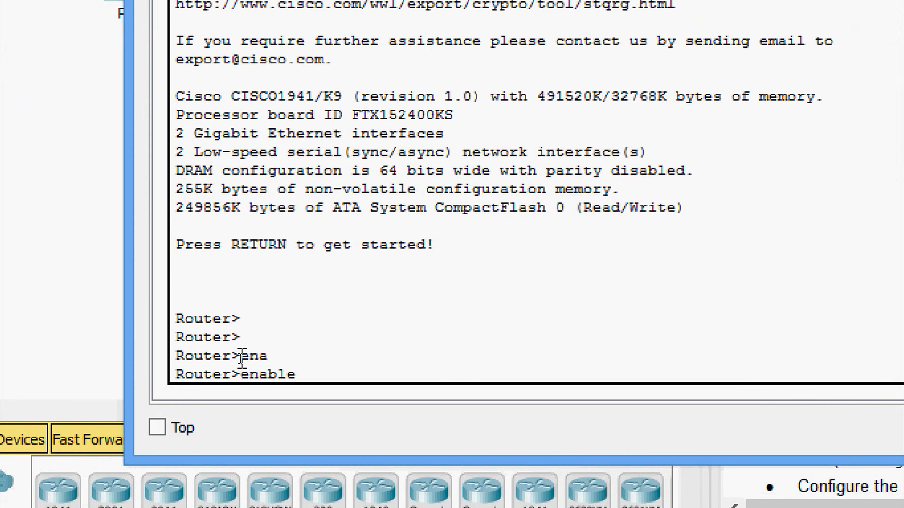
{"action": "key", "text": "Return"}
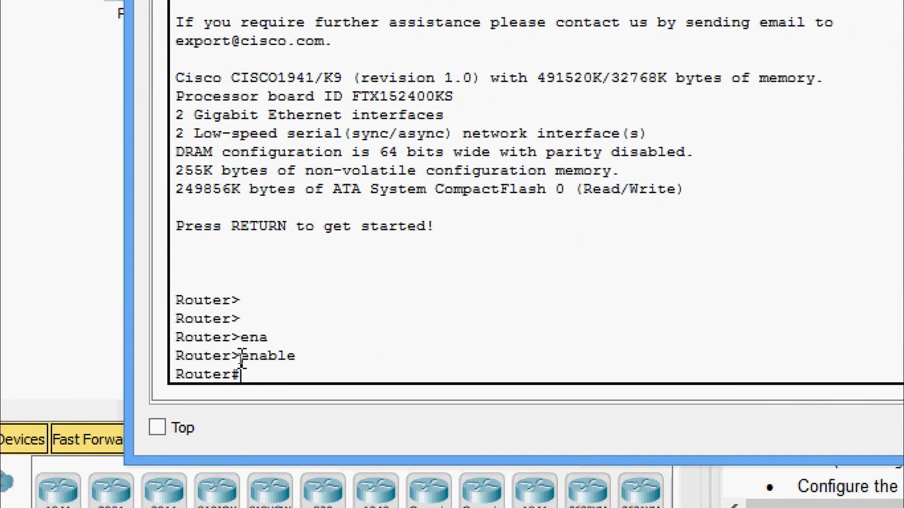
{"action": "type", "text": "conf"}
{"action": "key", "text": "Tab"}
{"action": "type", "text": "t"}
Enter interface configuration for GigabitEthernet0/0.
{"action": "key", "text": "Tab"}
{"action": "key", "text": "Return"}
{"action": "key", "text": "Return"}
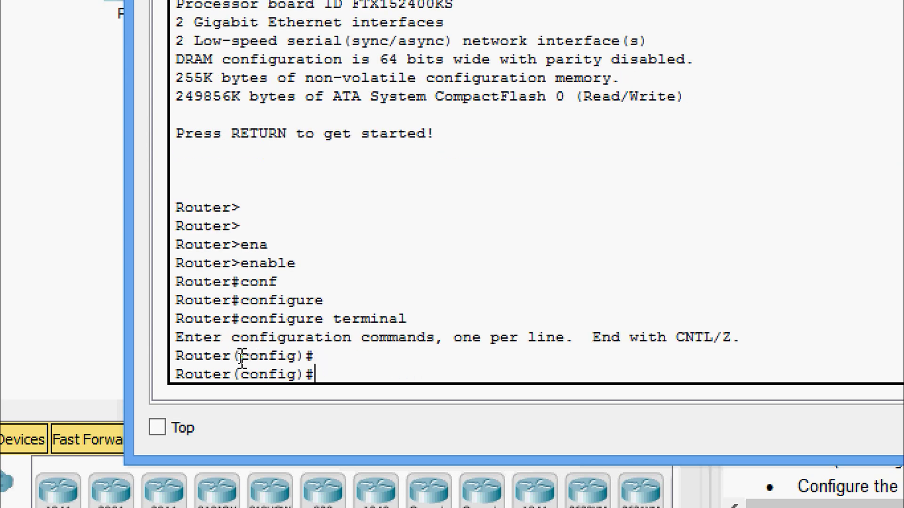
{"action": "type", "text": "inter"}
{"action": "key", "text": "Tab"}
{"action": "type", "text": "gi"}
{"action": "key", "text": "Tab"}
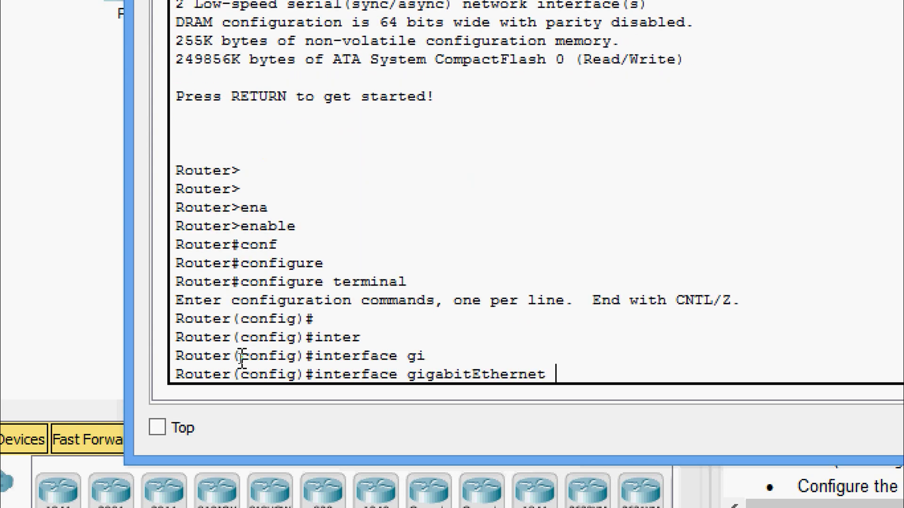
{"action": "type", "text": "0/0"}
{"action": "key", "text": "Return"}
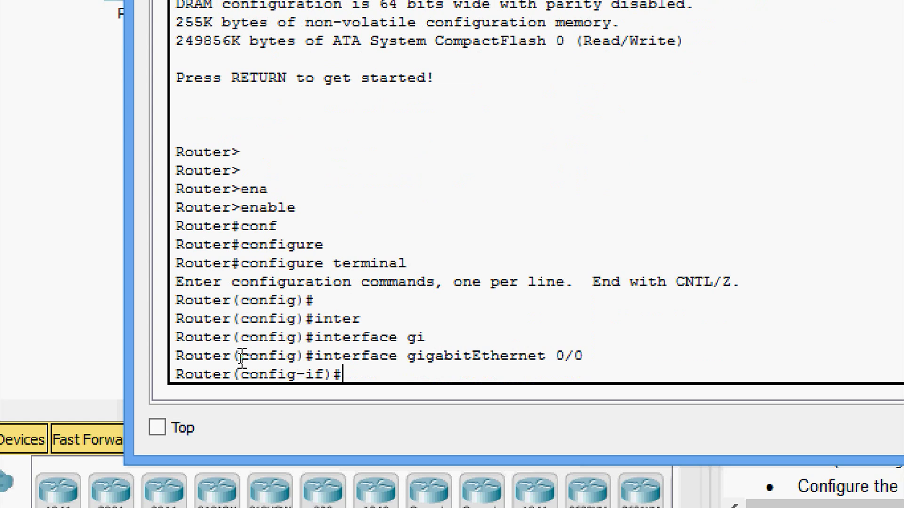
Assign 10.10.10.1 255.255.255.0 to G0/0 and bring it up with no shutdown.
{"action": "type", "text": "ip add"}
{"action": "key", "text": "Tab"}
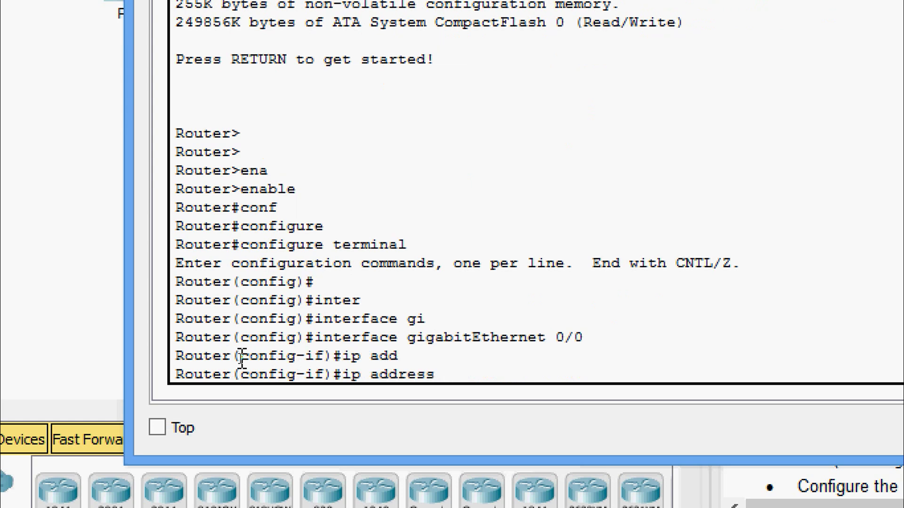
{"action": "type", "text": "10.10.10.1"}
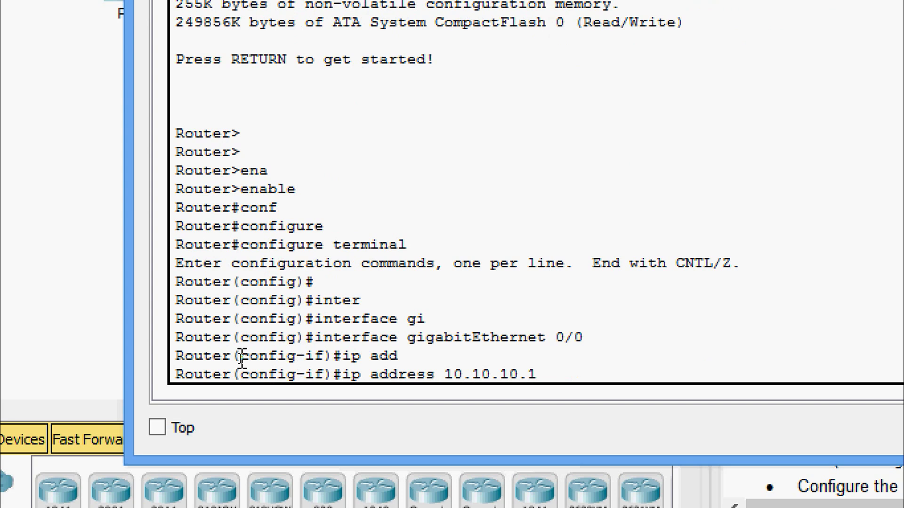
{"action": "type", "text": " ?"}
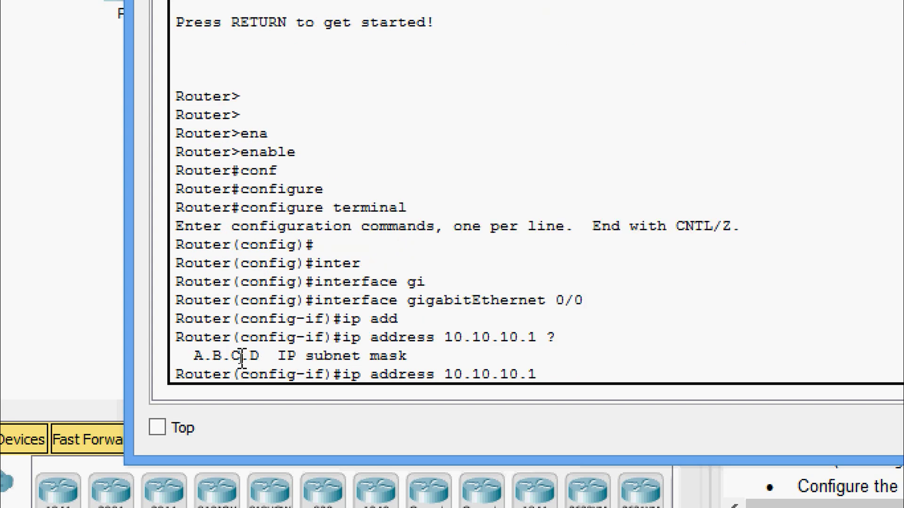
{"action": "type", "text": "255.255"}
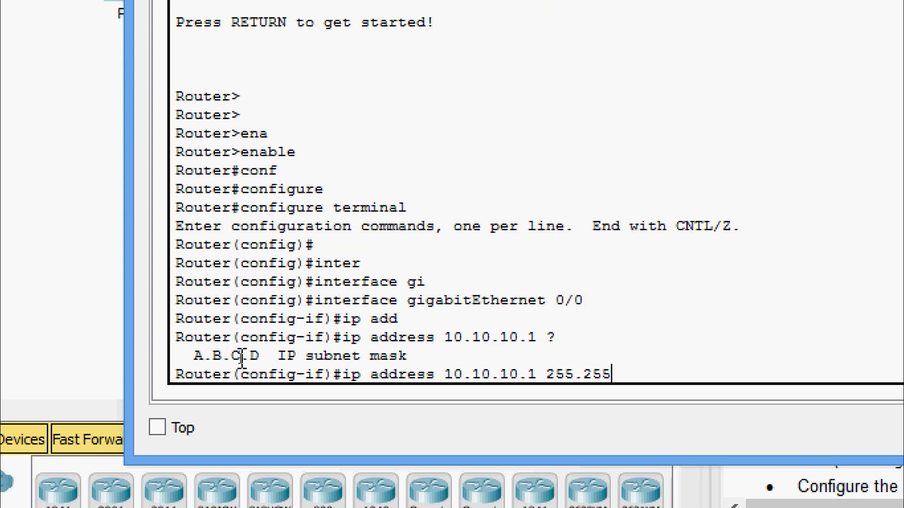
{"action": "type", "text": ".255.0"}
{"action": "key", "text": "Return"}
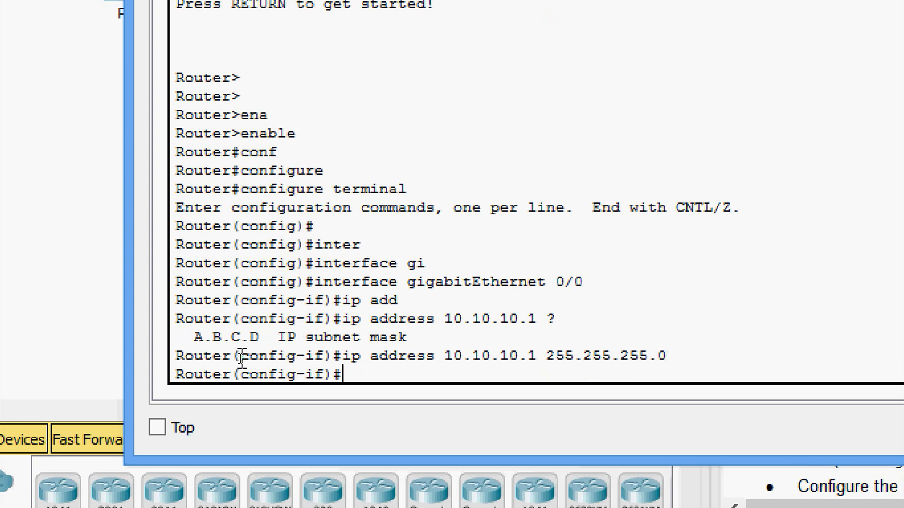
{"action": "type", "text": "no shut"}
{"action": "key", "text": "Return"}
{"action": "key", "text": "Return"}
{"action": "key", "text": "Return"}
{"action": "key", "text": "Return"}
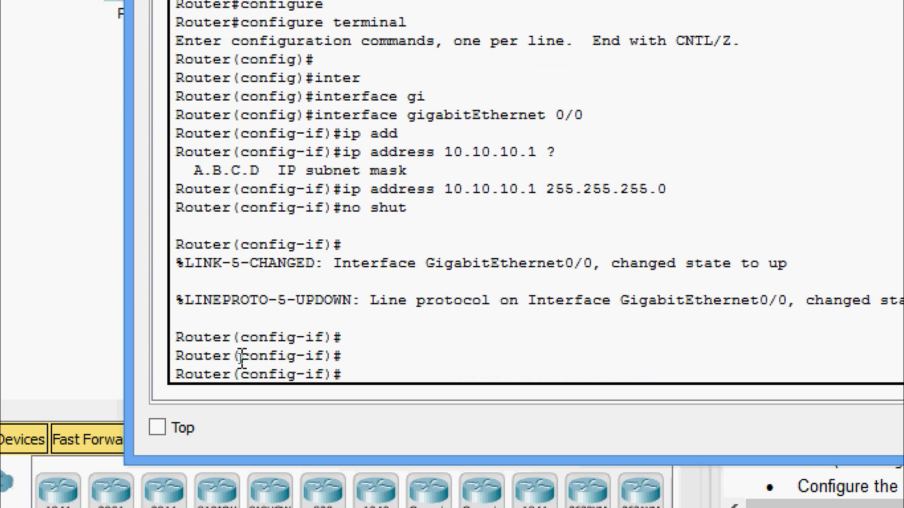
Exit interface mode, set hostname RTA, and start typing service password-encryption.
{"action": "type", "text": "exit"}
{"action": "key", "text": "Return"}
{"action": "type", "text": "ho"}
{"action": "key", "text": "Tab"}
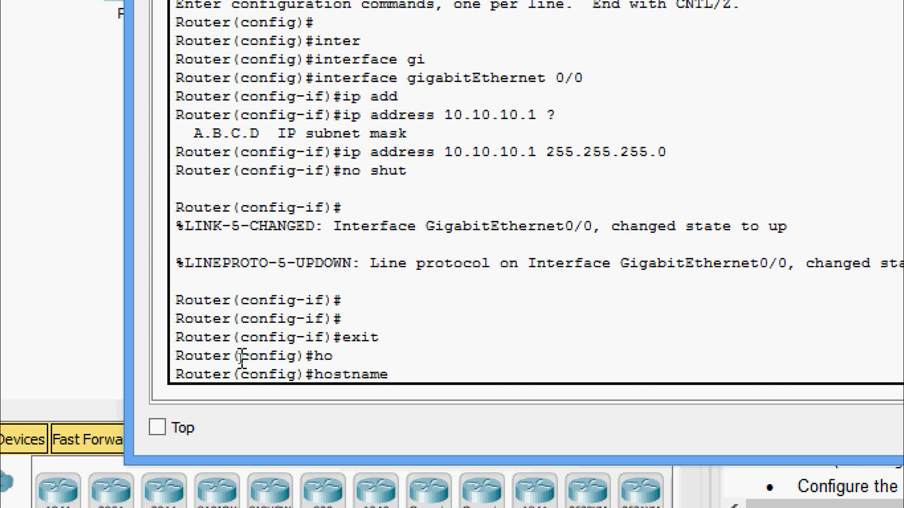
{"action": "type", "text": "RTA"}
{"action": "key", "text": "Return"}
{"action": "key", "text": "Return"}
{"action": "key", "text": "Return"}
{"action": "key", "text": "Return"}
{"action": "key", "text": "Return"}
{"action": "key", "text": "Return"}
{"action": "key", "text": "Return"}
{"action": "key", "text": "Return"}
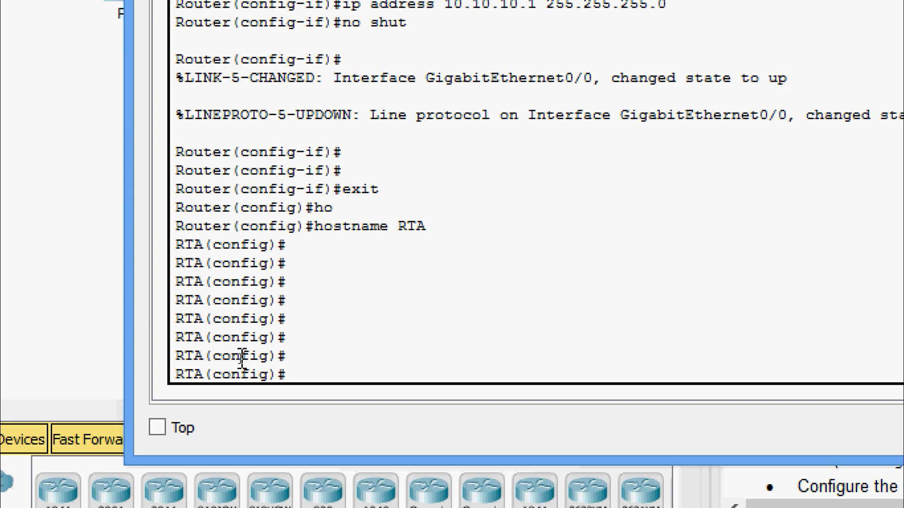
{"action": "type", "text": "service"}
{"action": "type", "text": "pas"}
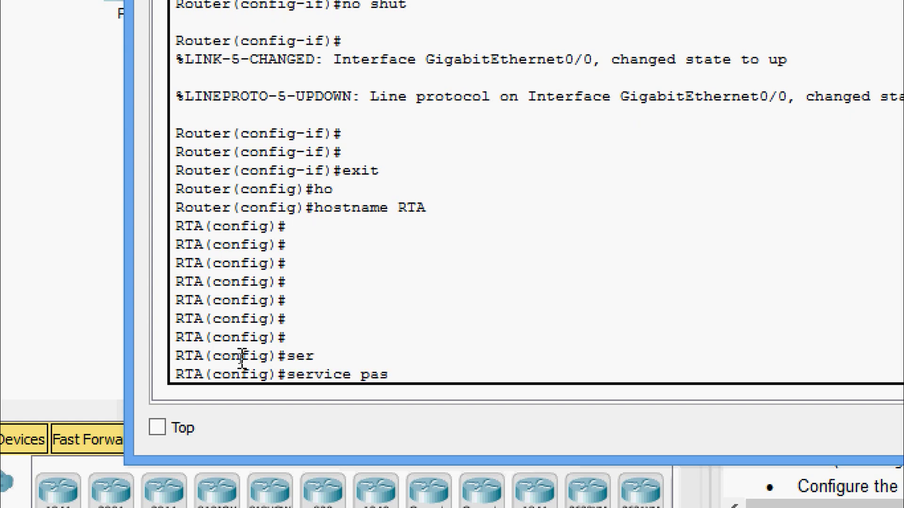
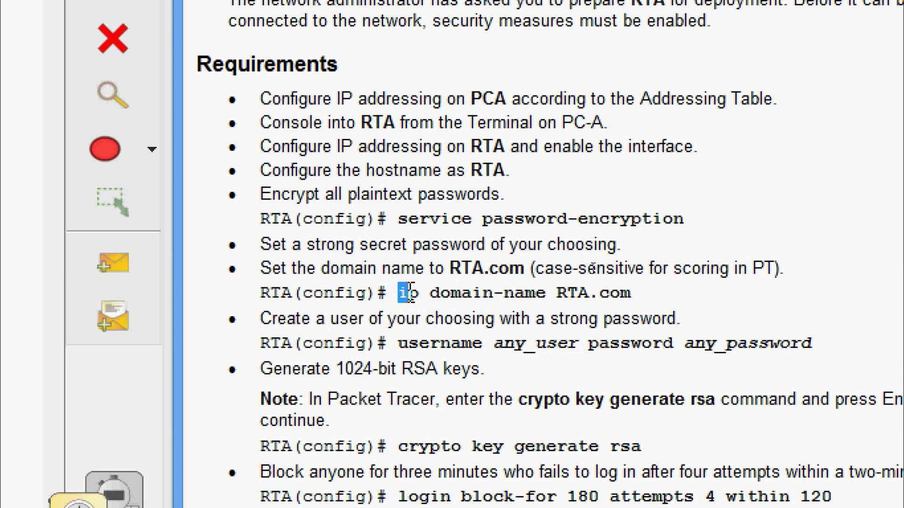
Highlight the ip domain-name command in the Requirements instructions.
{"action": "left_click_drag", "start_coordinate": [292, 293], "coordinate": [421, 294]}
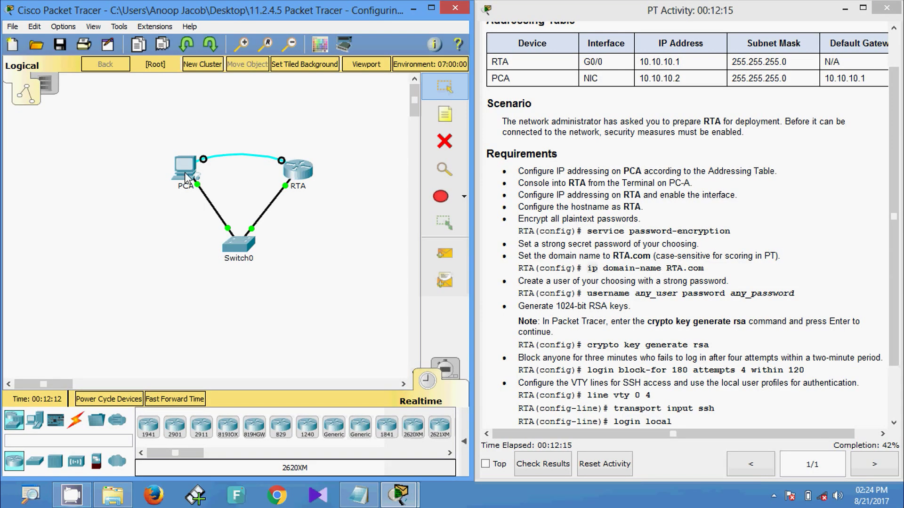
Open RTA's console through PCA's Desktop Terminal with the default settings.
{"action": "left_click", "coordinate": [186, 169]}
{"action": "left_click", "coordinate": [451, 188]}
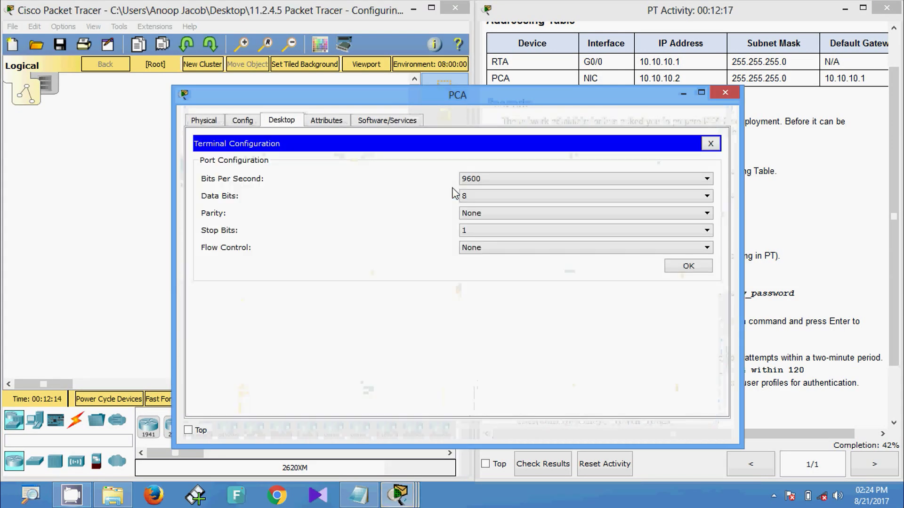
{"action": "left_click", "coordinate": [688, 265]}
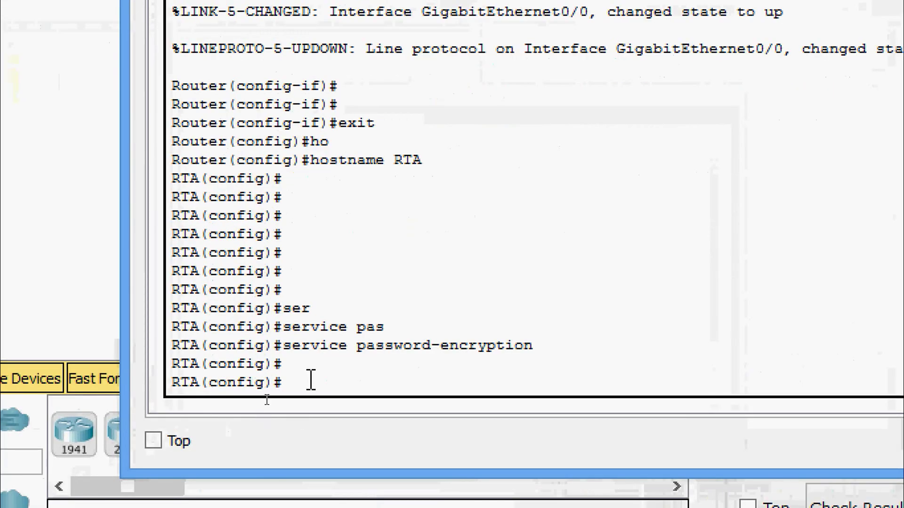
{"action": "key", "text": "Return"}
{"action": "key", "text": "Return"}
{"action": "key", "text": "Return"}
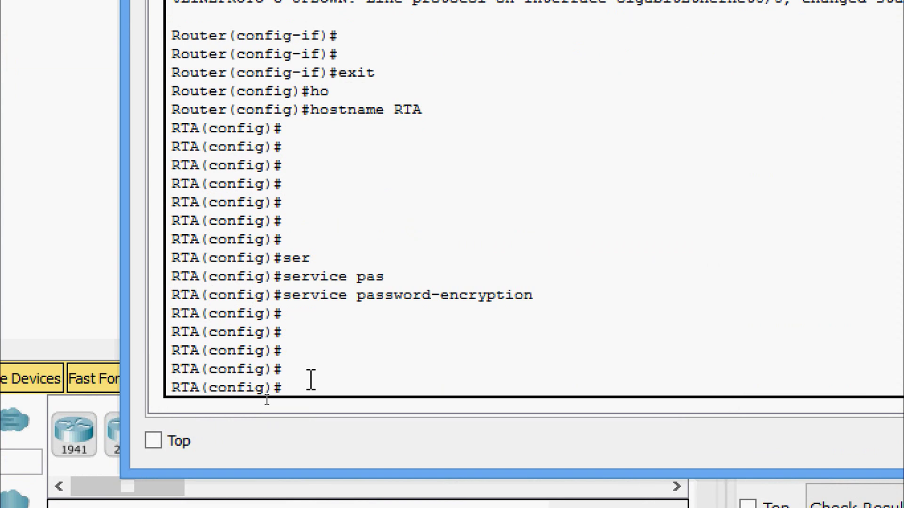
Set an enable secret password on RTA.
{"action": "key", "text": "Tab"}
{"action": "key", "text": "Tab"}
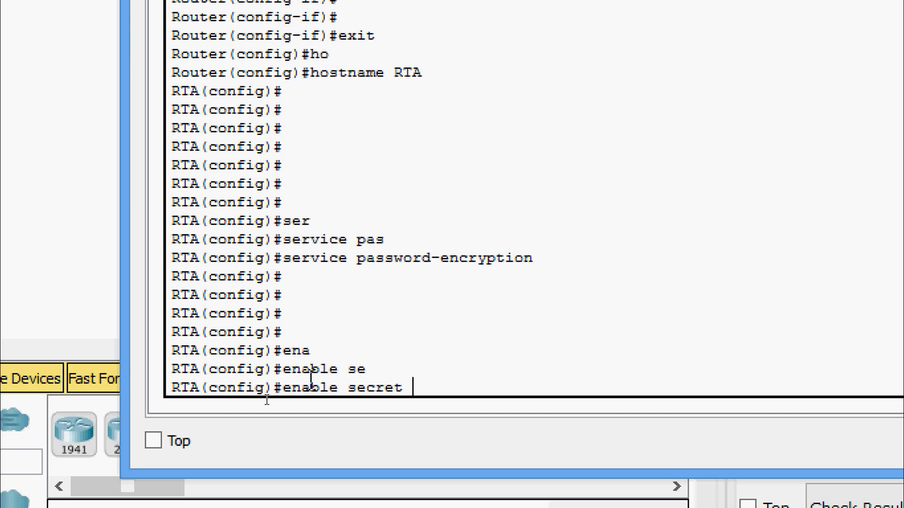
{"action": "key", "text": "BackSpace"}
{"action": "key", "text": "BackSpace"}
{"action": "key", "text": "Return"}
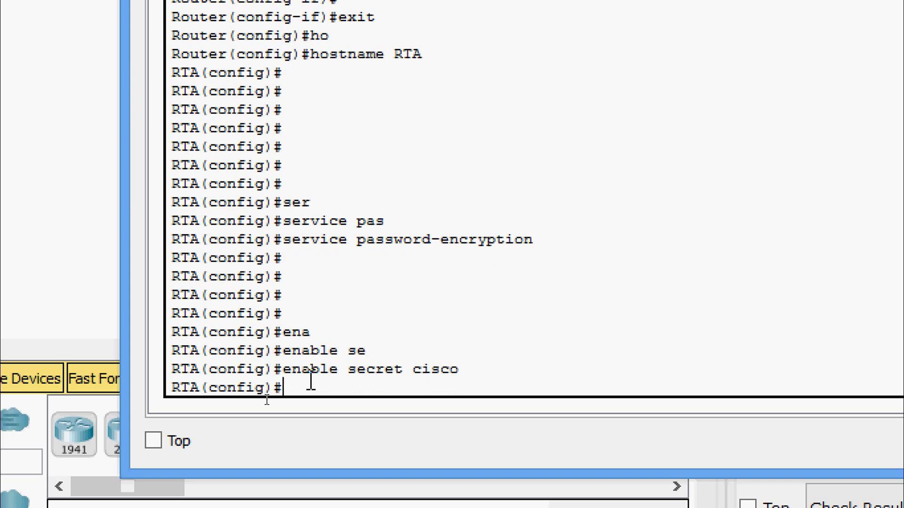
Set RTA's IP domain name to RTA.com.
{"action": "type", "text": "ip domain-"}
{"action": "key", "text": "Tab"}
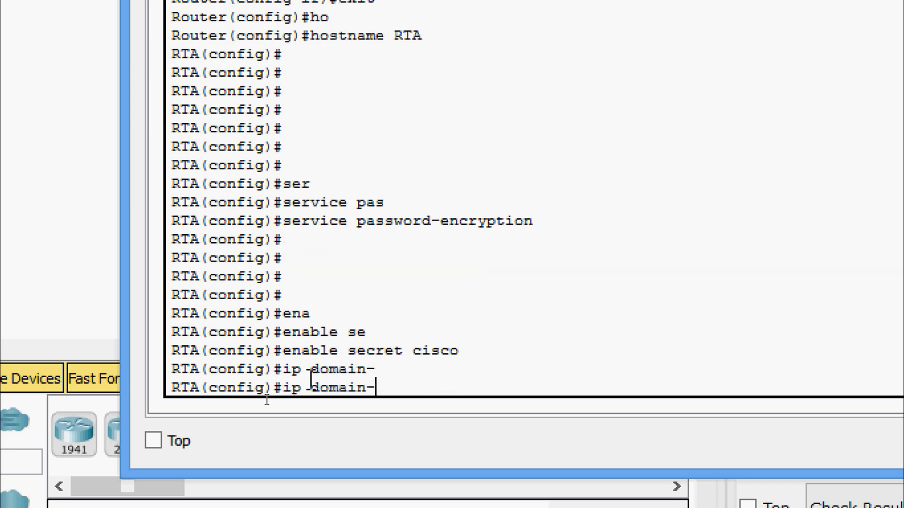
{"action": "type", "text": "n"}
{"action": "key", "text": "Tab"}
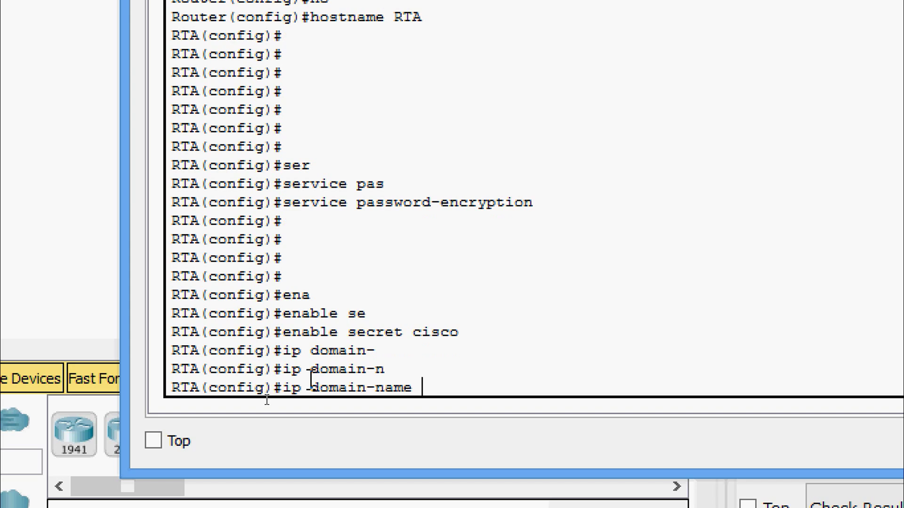
{"action": "type", "text": "?"}
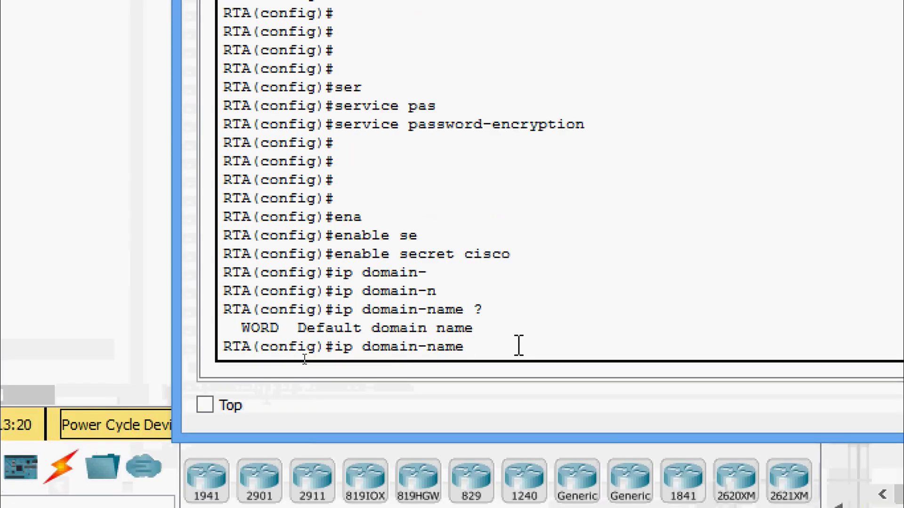
{"action": "type", "text": "RT"}
{"action": "type", "text": "A.com"}
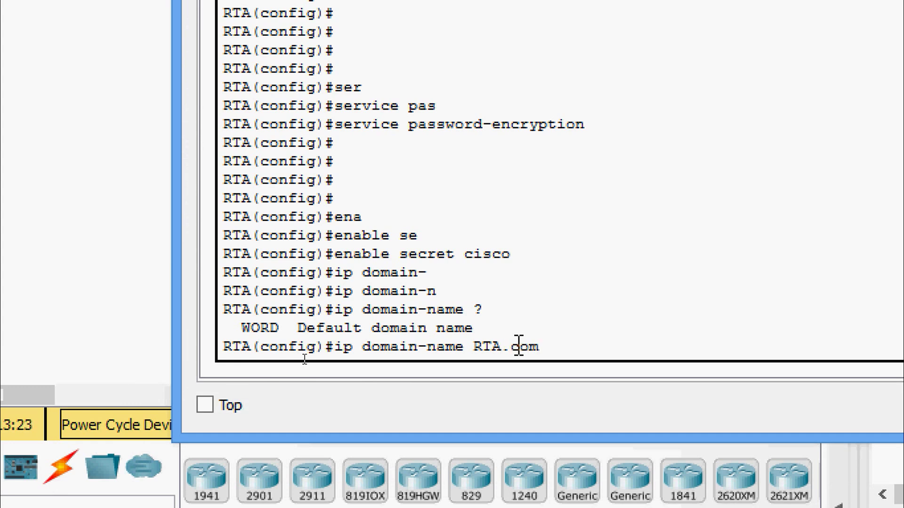
{"action": "key", "text": "Return"}
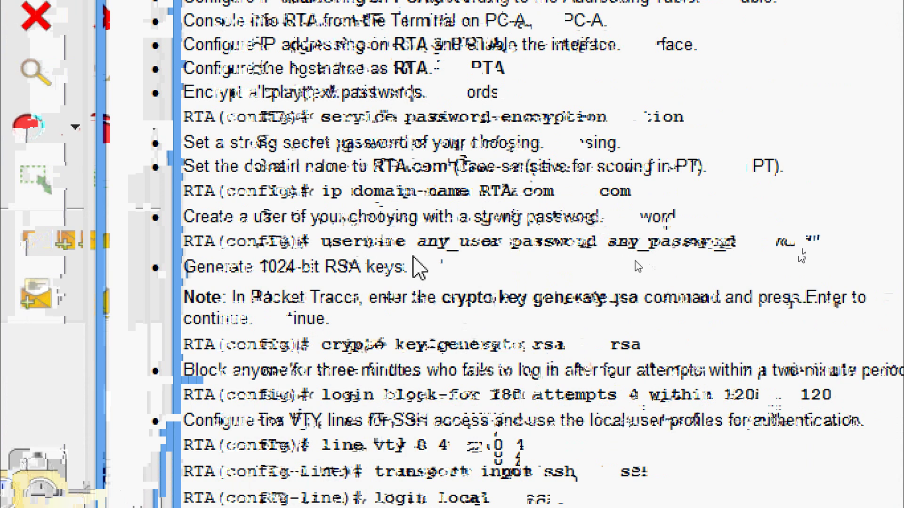
{"action": "left_click_drag", "start_coordinate": [417, 243], "coordinate": [595, 249]}
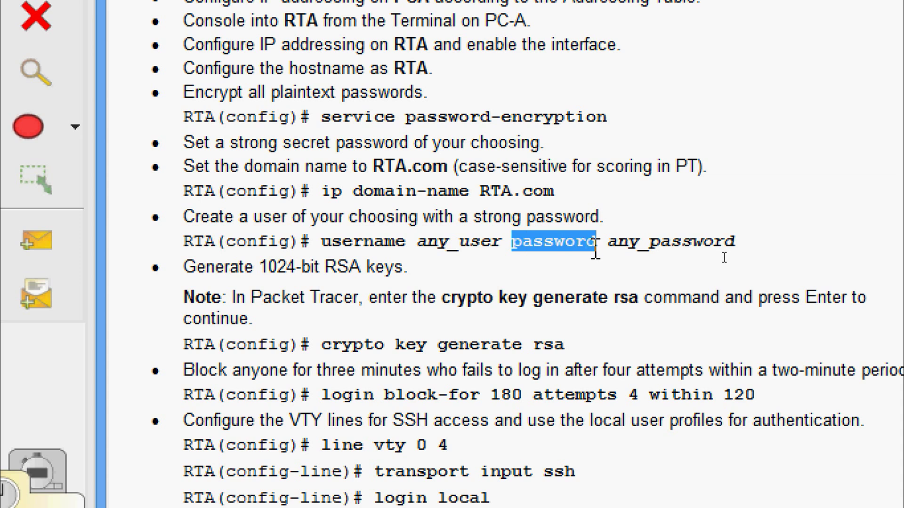
{"action": "left_click_drag", "start_coordinate": [616, 244], "coordinate": [720, 257]}
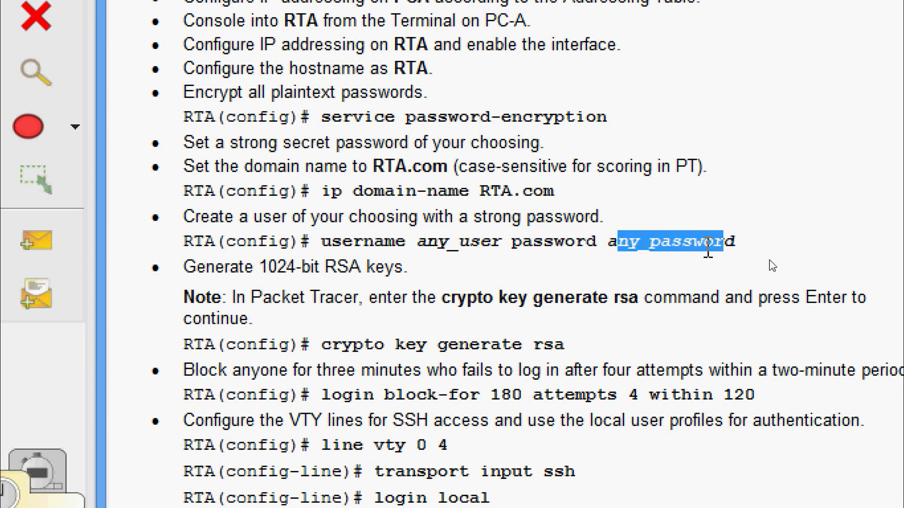
{"action": "left_click", "coordinate": [562, 279]}
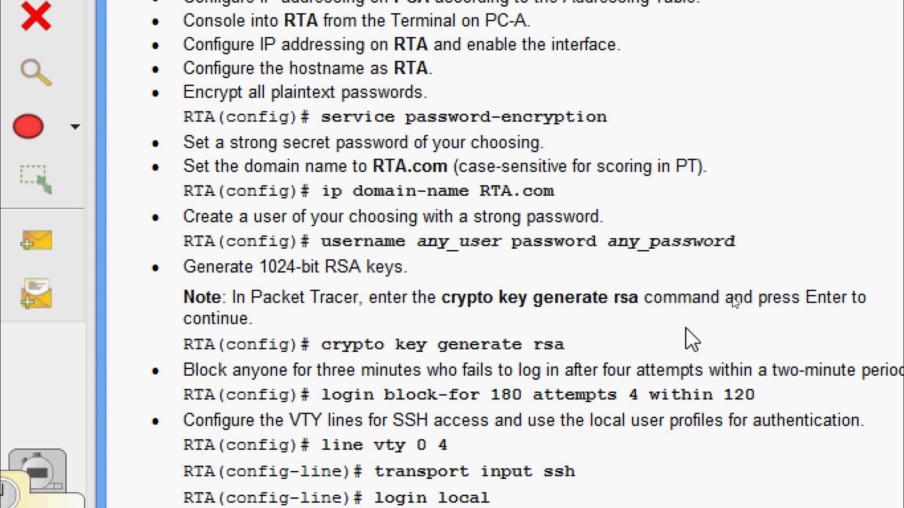
{"action": "left_click_drag", "start_coordinate": [322, 344], "coordinate": [573, 349]}
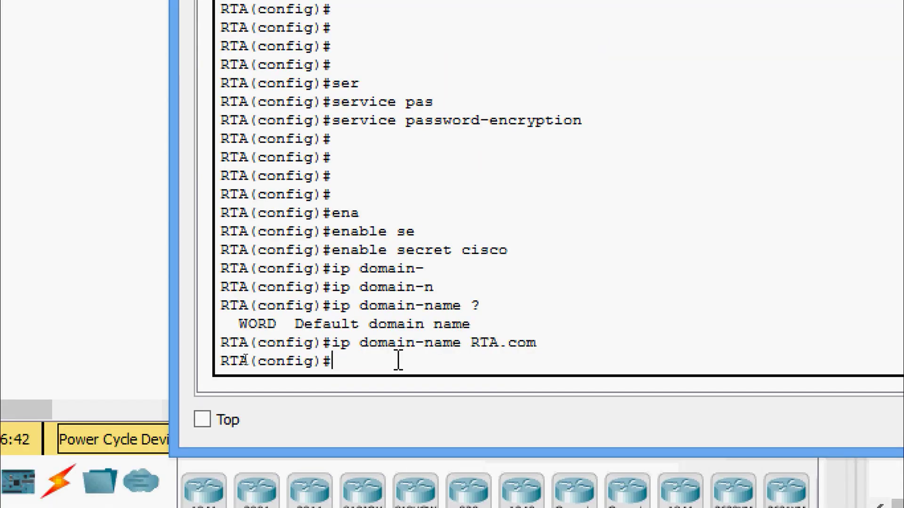
Add local user 'administrator' with a password via the username command.
{"action": "key", "text": "Tab"}
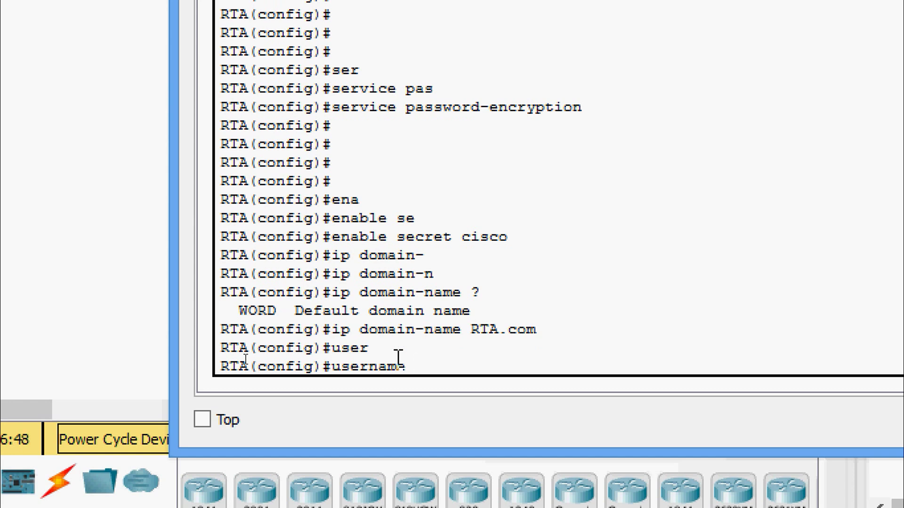
{"action": "key", "text": "Tab"}
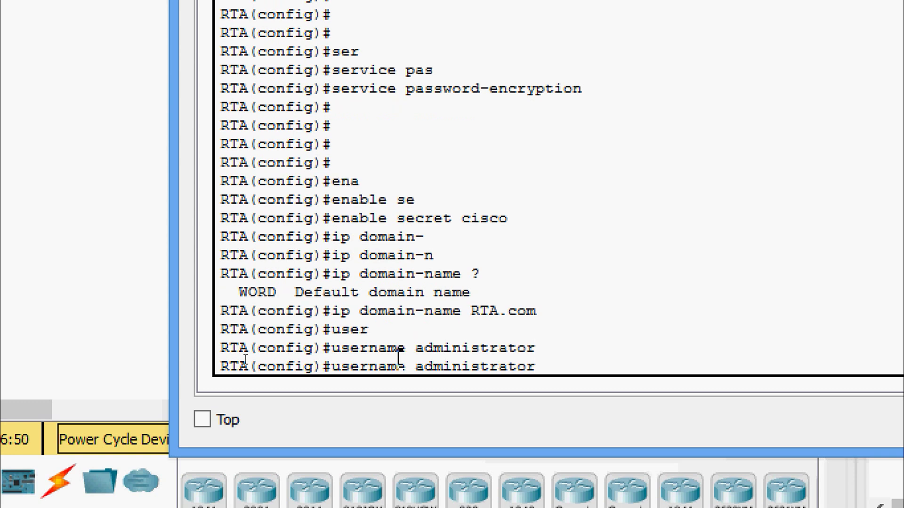
{"action": "key", "text": "Tab"}
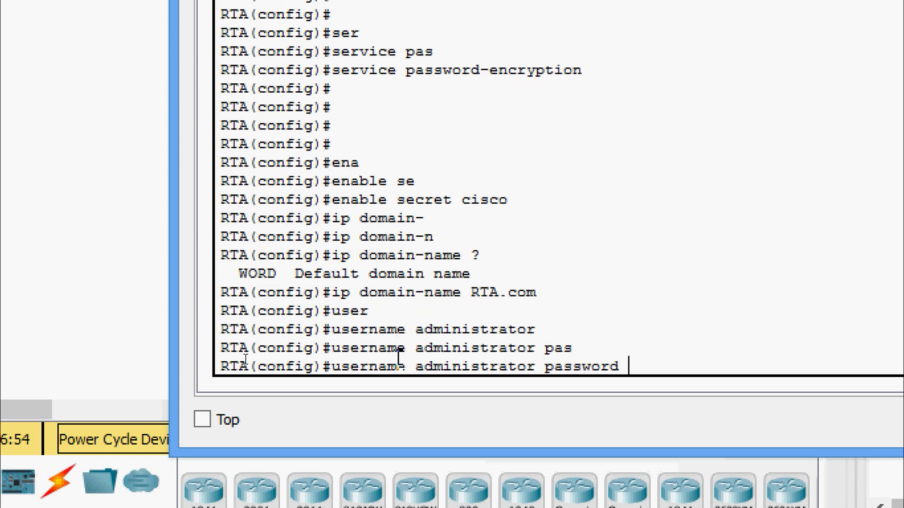
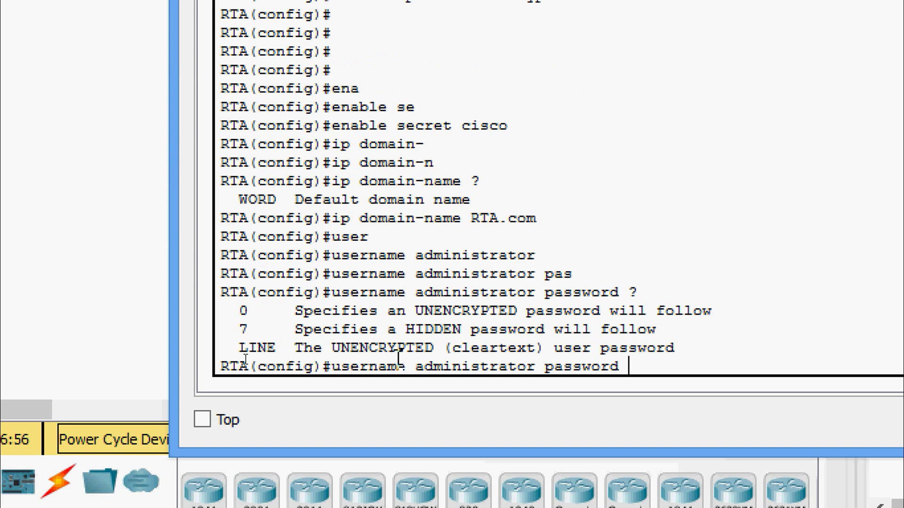
{"action": "key", "text": "Return"}
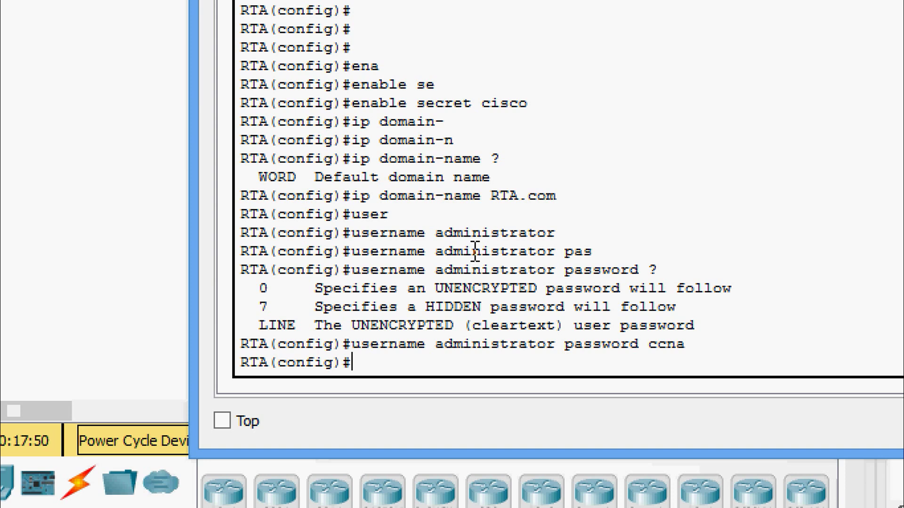
Run crypto key generate rsa and choose a 1024-bit modulus.
{"action": "type", "text": "cry"}
{"action": "key", "text": "Tab"}
{"action": "type", "text": "key"}
{"action": "key", "text": "Tab"}
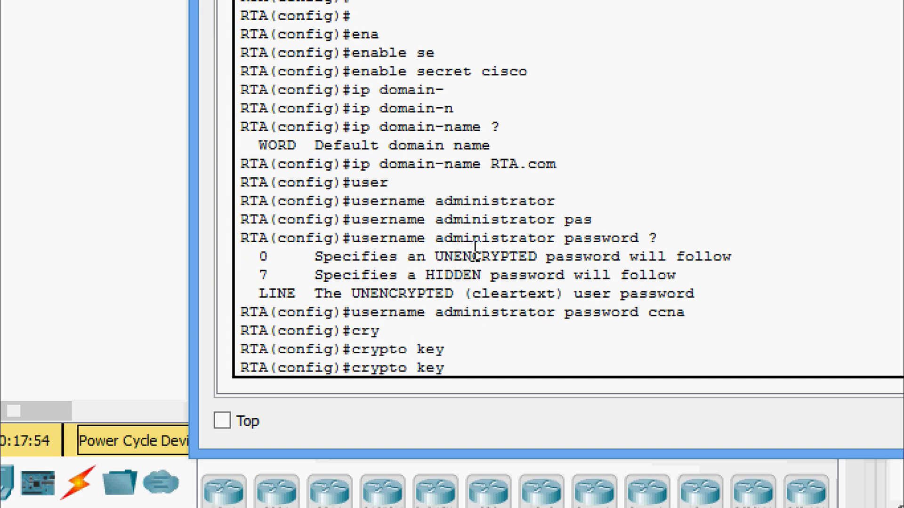
{"action": "type", "text": "ge"}
{"action": "key", "text": "Tab"}
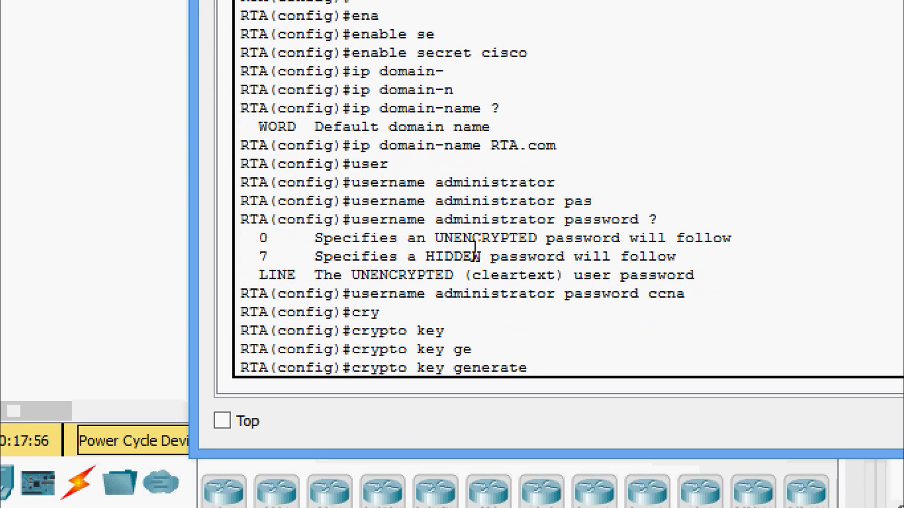
{"action": "type", "text": "rs"}
{"action": "key", "text": "Tab"}
{"action": "key", "text": "Return"}
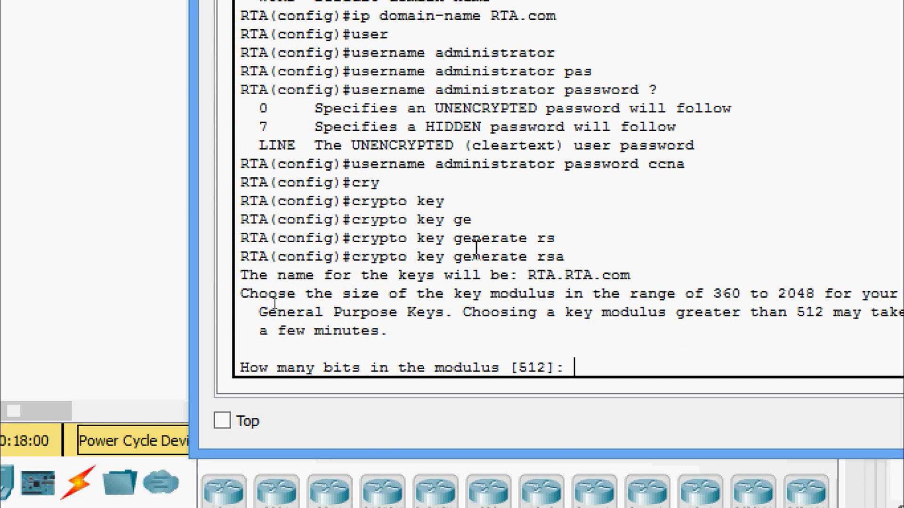
{"action": "type", "text": "1024"}
{"action": "key", "text": "Return"}
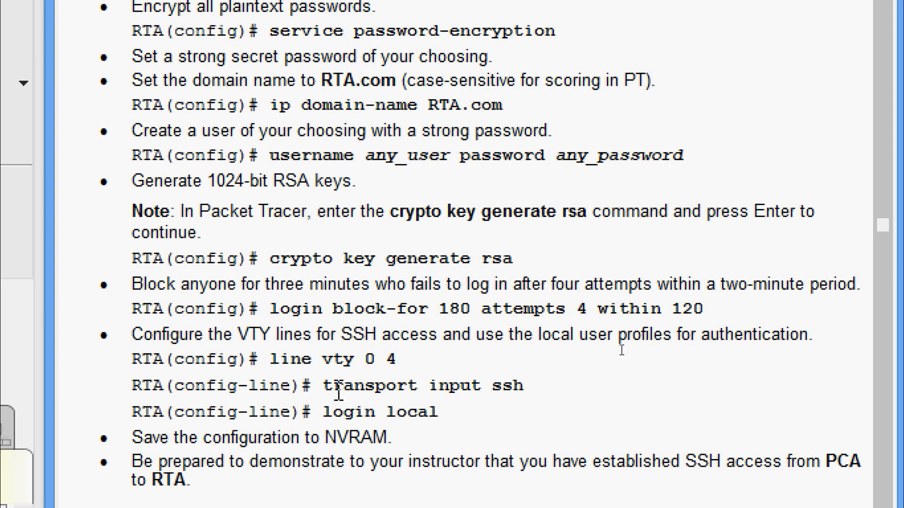
Scroll down the instructions to review the remaining requirements.
{"action": "scroll", "coordinate": [338, 394], "scroll_direction": "down", "scroll_amount": 1}
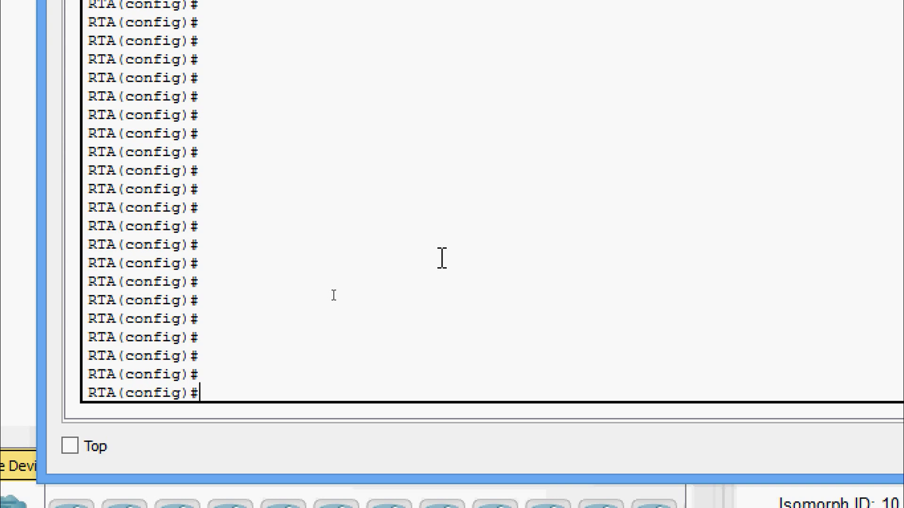
Enter login block-for 180 attempts 4 within 120 on RTA.
{"action": "type", "text": "login"}
{"action": "key", "text": "Tab"}
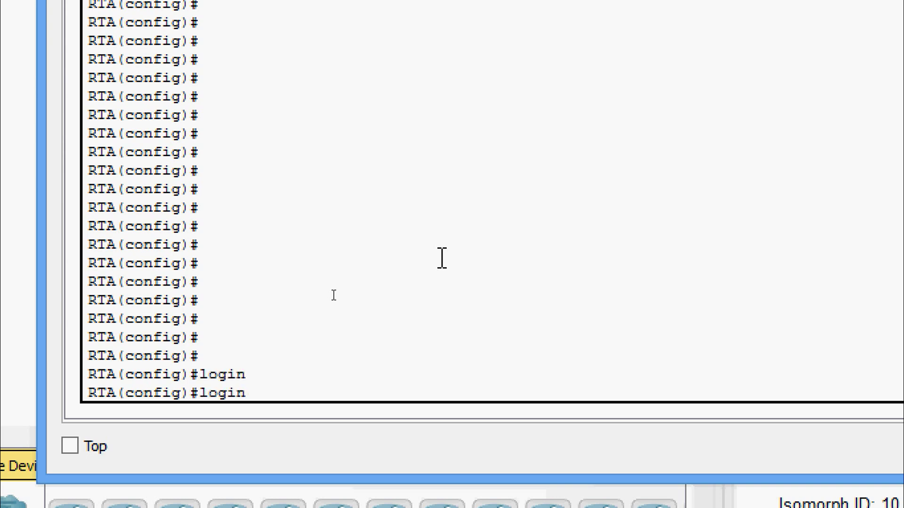
{"action": "type", "text": "?blo"}
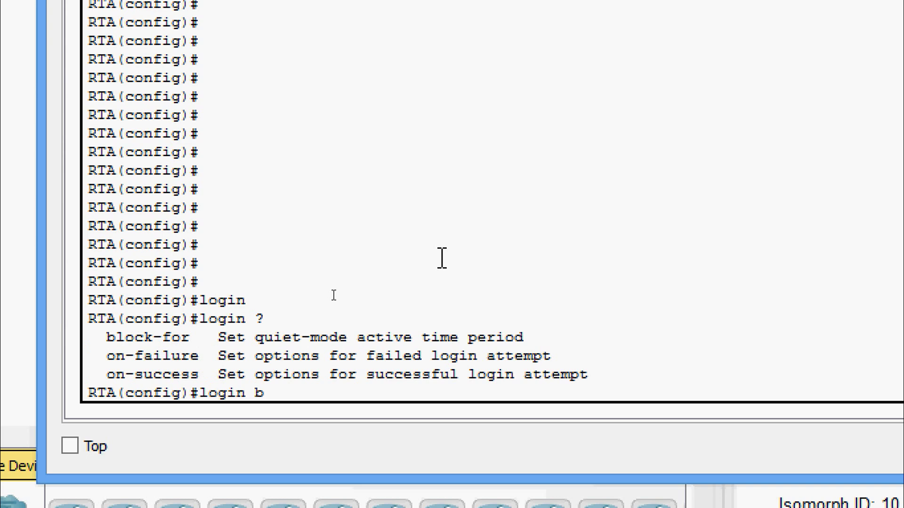
{"action": "key", "text": "Tab"}
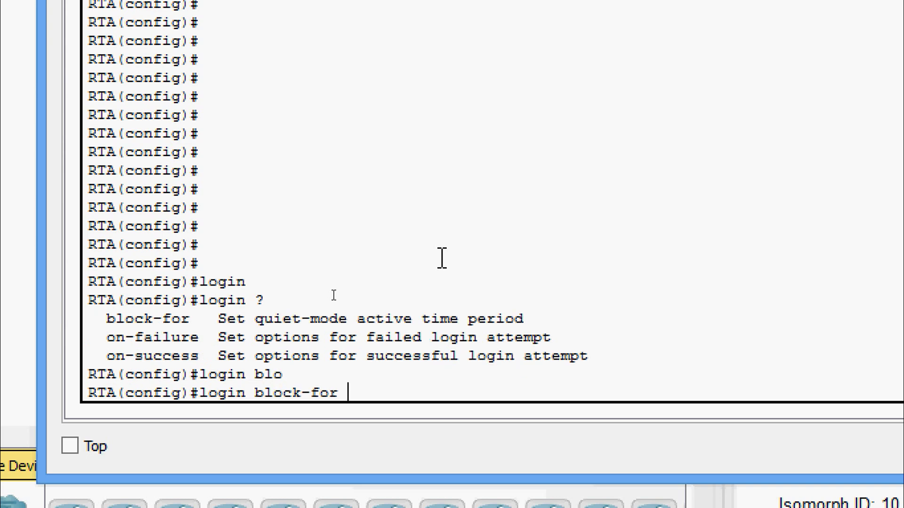
{"action": "type", "text": "?"}
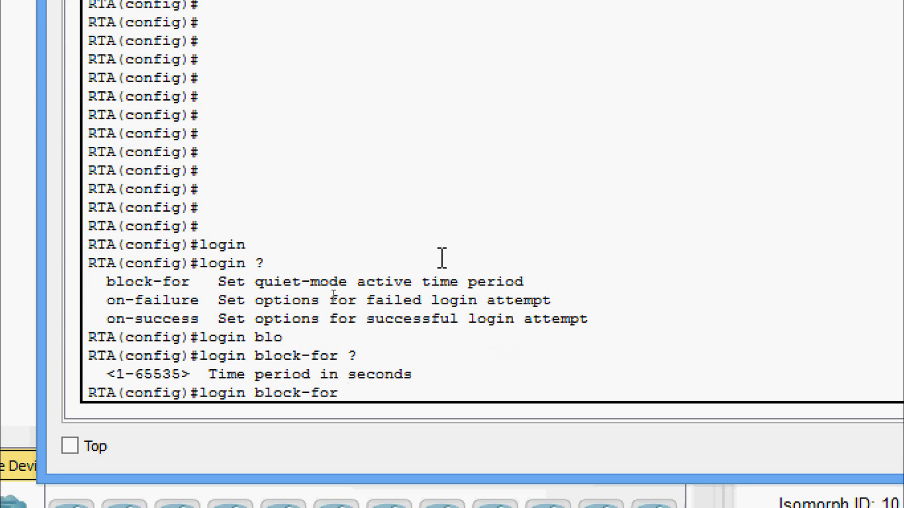
{"action": "type", "text": "180"}
{"action": "type", "text": " ?"}
{"action": "type", "text": "att"}
{"action": "key", "text": "Tab"}
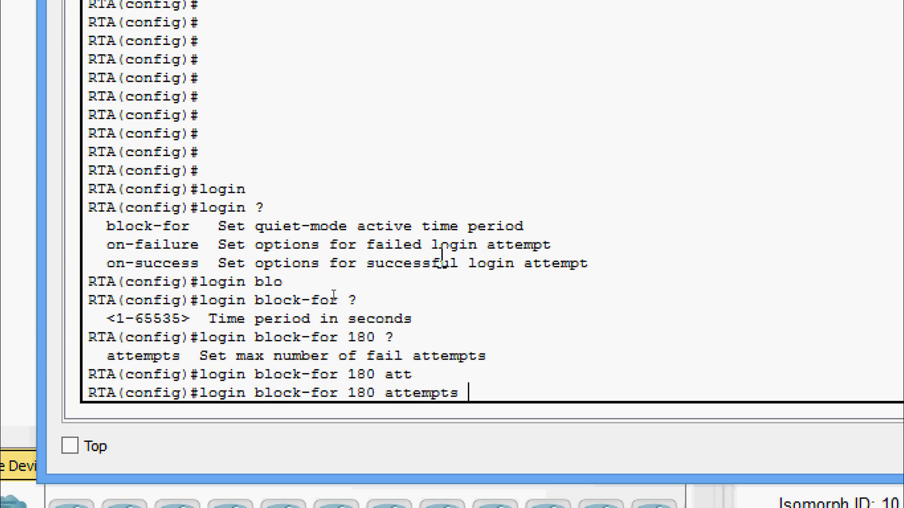
{"action": "type", "text": "4 ?"}
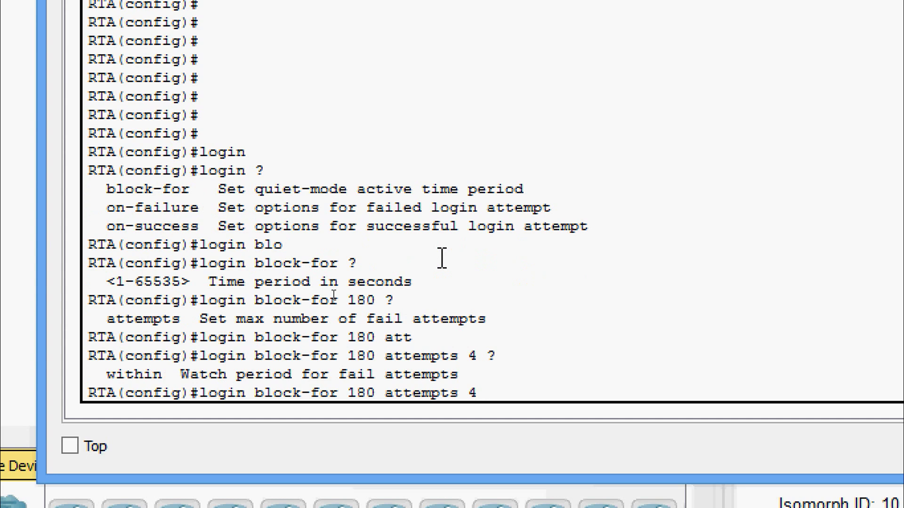
{"action": "type", "text": "with"}
{"action": "key", "text": "Tab"}
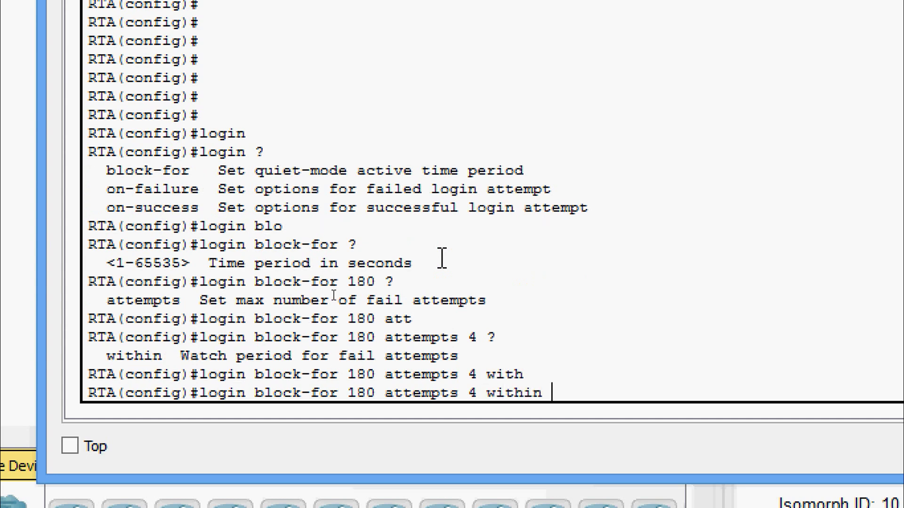
{"action": "type", "text": "120"}
{"action": "key", "text": "Return"}
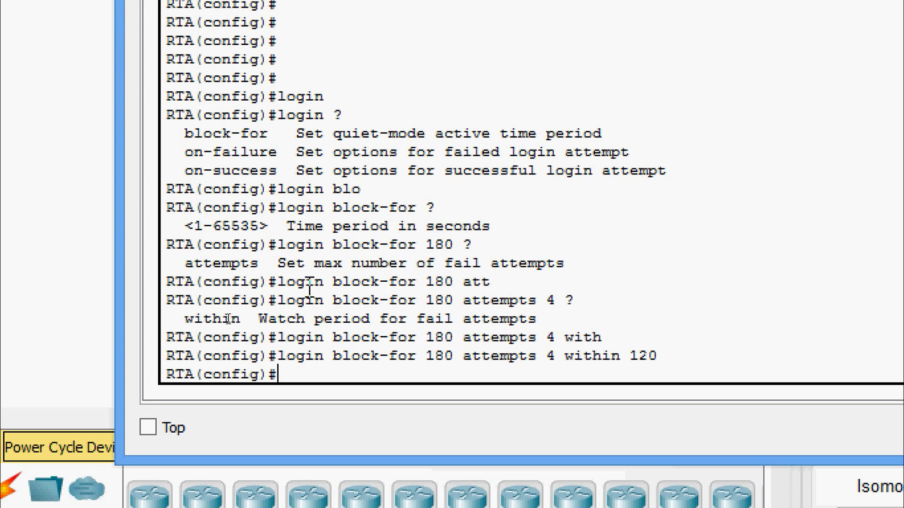
Allow only SSH transport input on VTY lines 0 4.
{"action": "type", "text": "line"}
{"action": "key", "text": "Tab"}
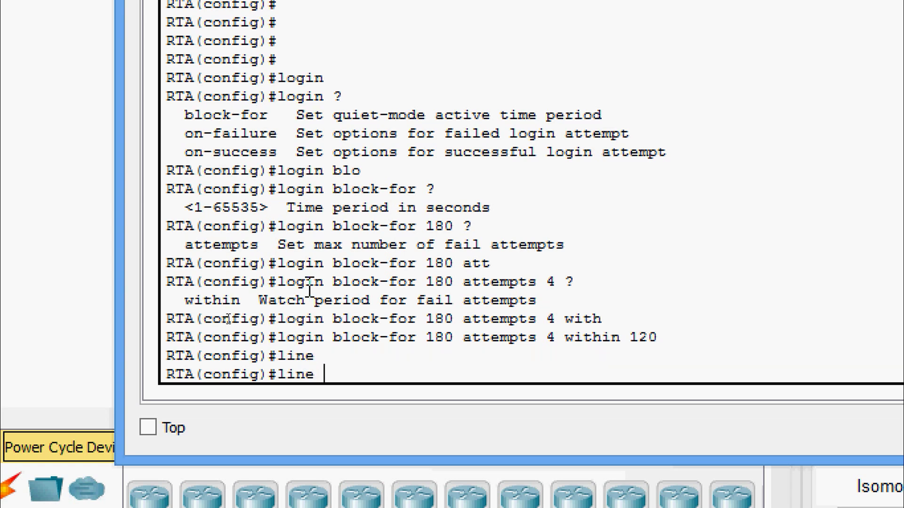
{"action": "type", "text": "v"}
{"action": "key", "text": "Tab"}
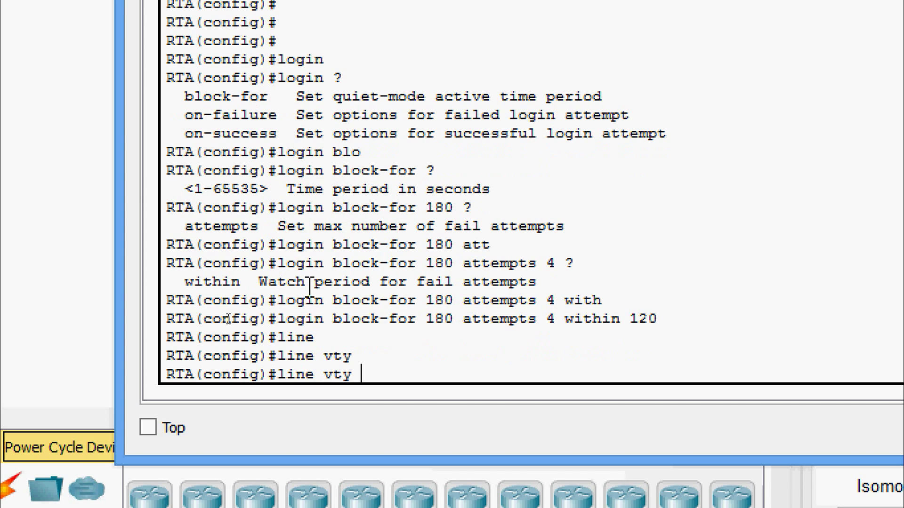
{"action": "type", "text": "0 4"}
{"action": "key", "text": "Return"}
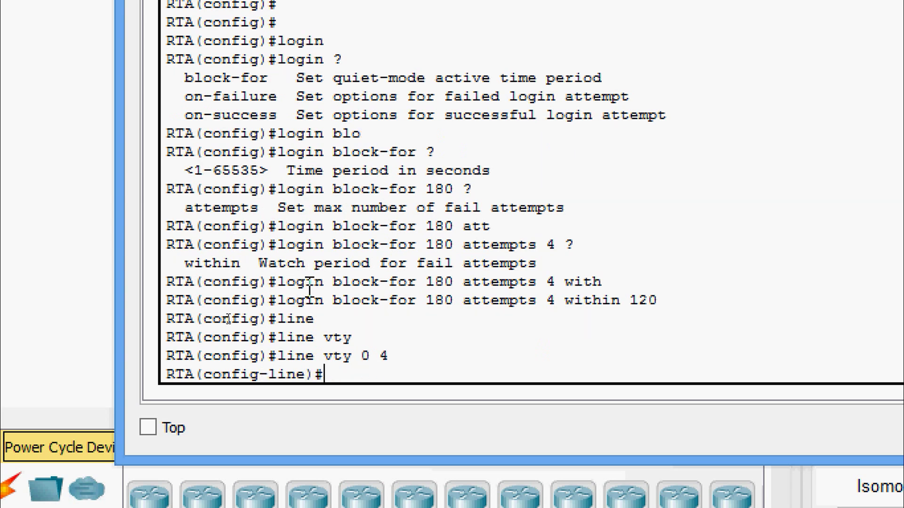
{"action": "type", "text": "tr"}
{"action": "key", "text": "Tab"}
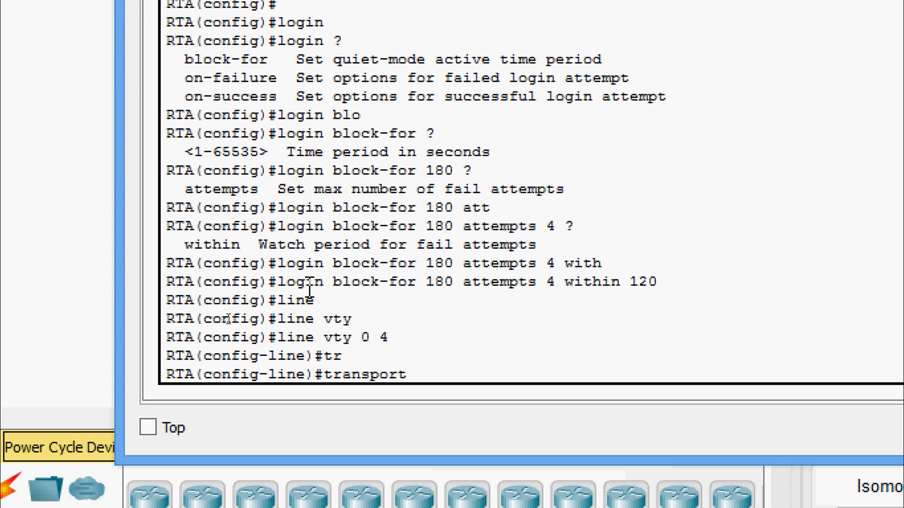
{"action": "type", "text": "in"}
{"action": "key", "text": "Tab"}
{"action": "type", "text": "ss"}
{"action": "key", "text": "Tab"}
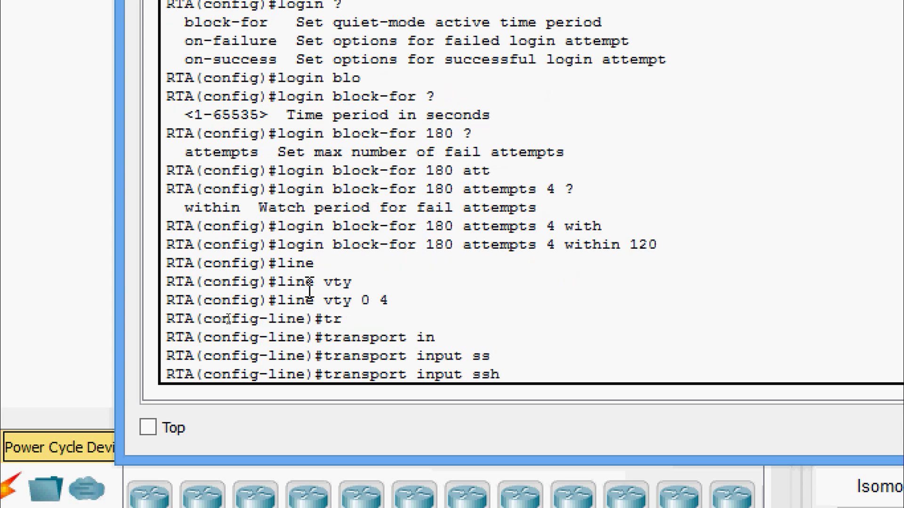
{"action": "key", "text": "Return"}
Require local user login on the VTY lines.
{"action": "type", "text": "login"}
{"action": "key", "text": "Tab"}
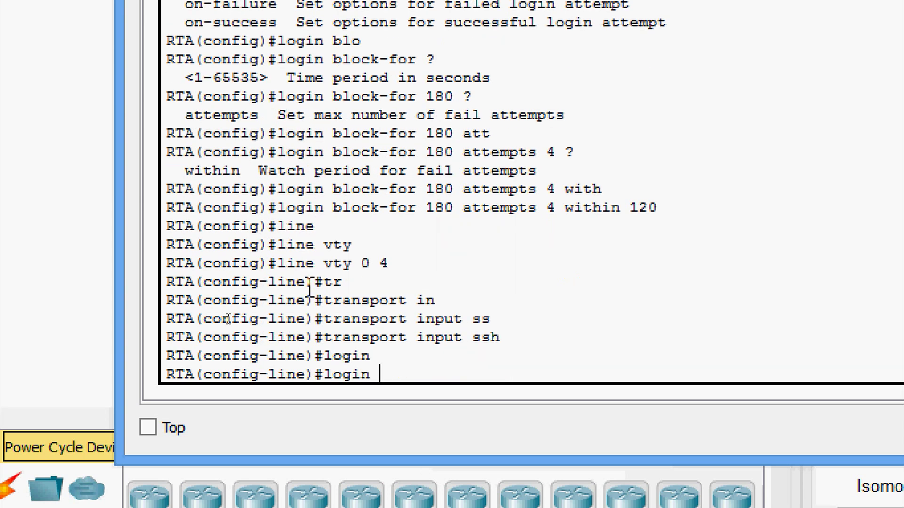
{"action": "type", "text": "loc"}
{"action": "key", "text": "Tab"}
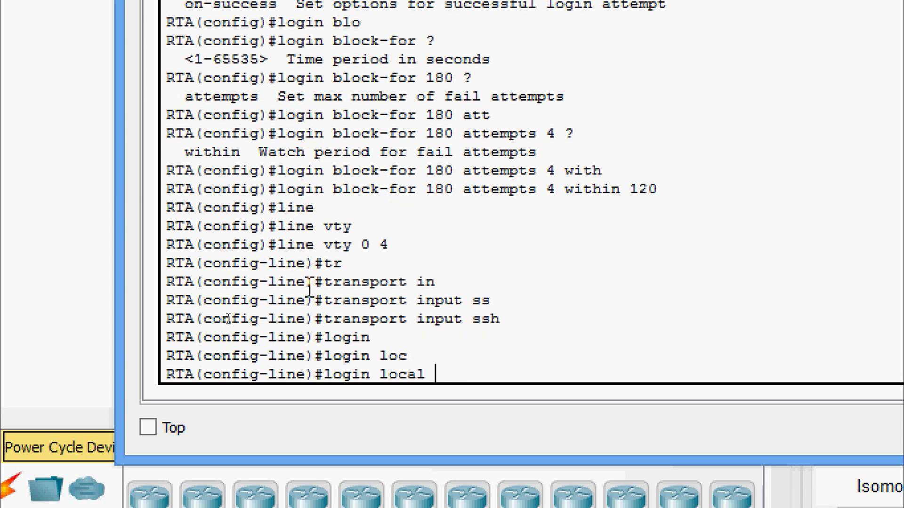
{"action": "key", "text": "Return"}
Exit to privileged mode and copy running-config to startup-config.
{"action": "key", "text": "ctrl+z"}
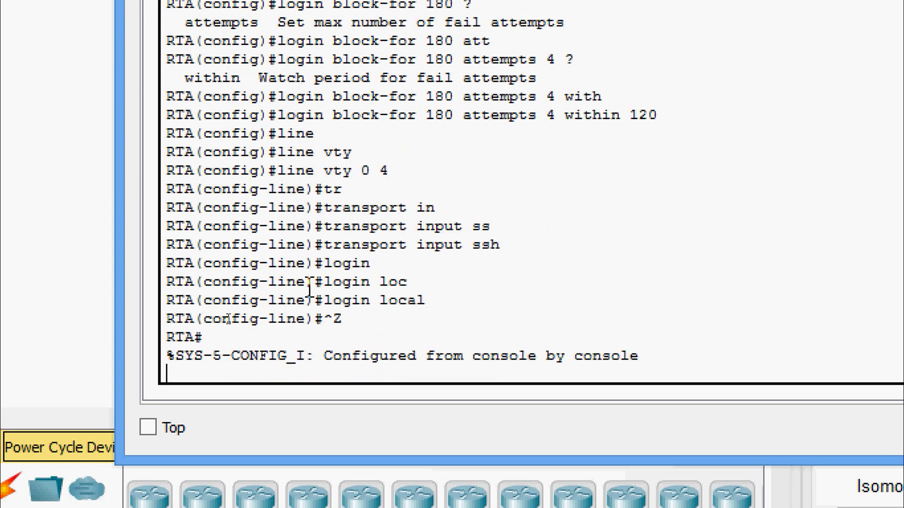
{"action": "key", "text": "Return"}
{"action": "type", "text": "conf"}
{"action": "key", "text": "Tab"}
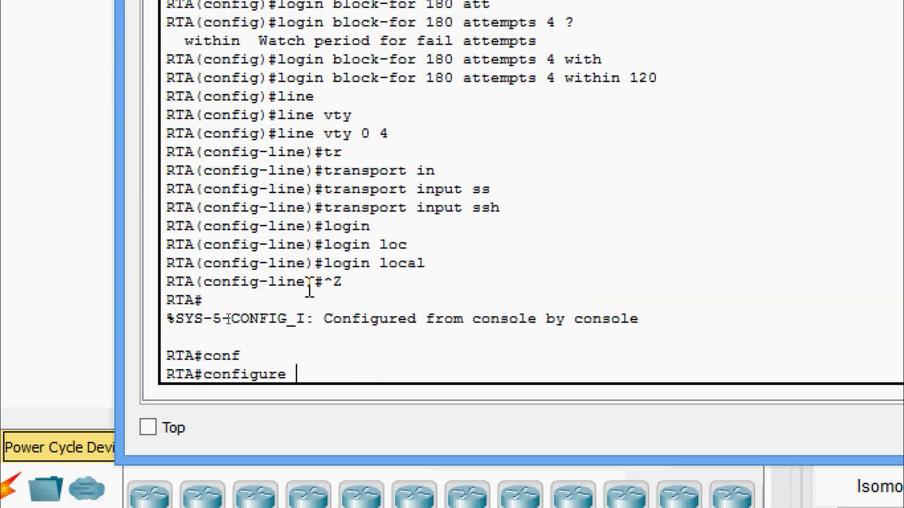
{"action": "key", "text": "BackSpace"}
{"action": "key", "text": "BackSpace"}
{"action": "key", "text": "BackSpace"}
{"action": "key", "text": "BackSpace"}
{"action": "key", "text": "BackSpace"}
{"action": "key", "text": "BackSpace"}
{"action": "key", "text": "BackSpace"}
{"action": "key", "text": "BackSpace"}
{"action": "key", "text": "BackSpace"}
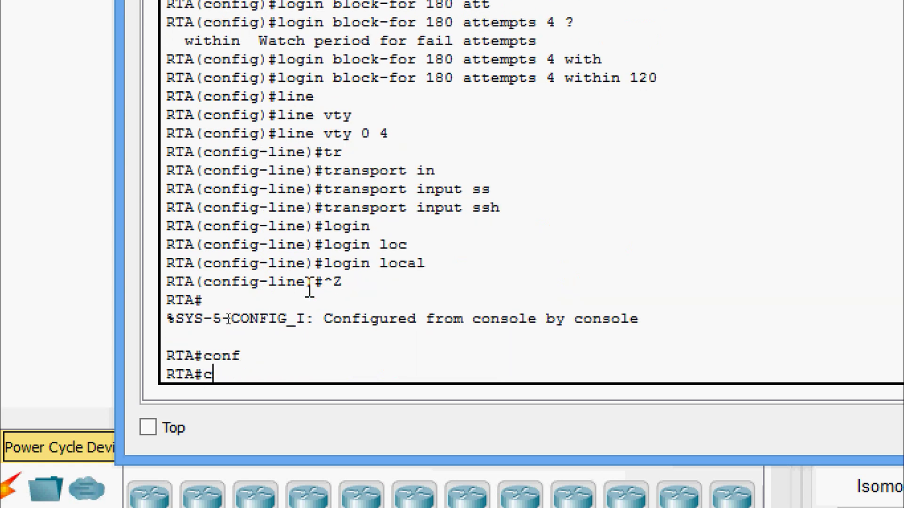
{"action": "type", "text": "op"}
{"action": "key", "text": "Tab"}
{"action": "type", "text": "r"}
{"action": "key", "text": "Tab"}
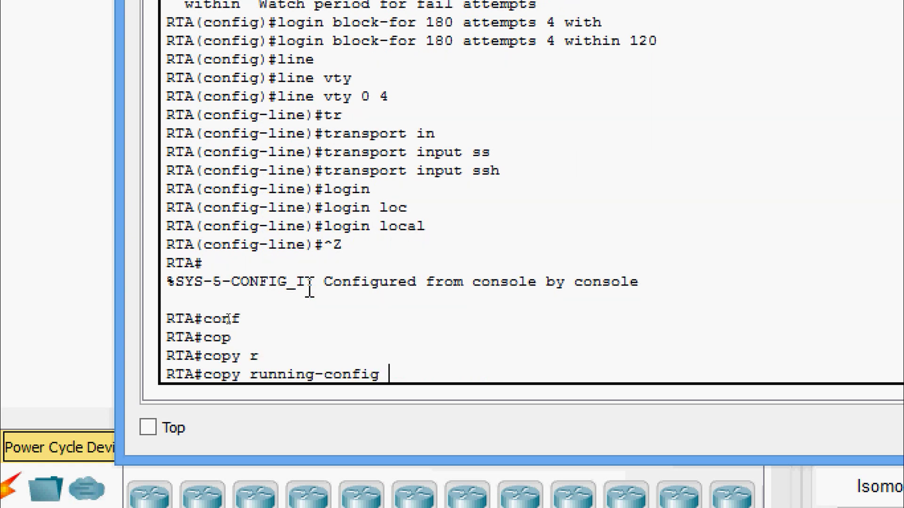
{"action": "type", "text": "st"}
{"action": "key", "text": "Tab"}
{"action": "key", "text": "Return"}
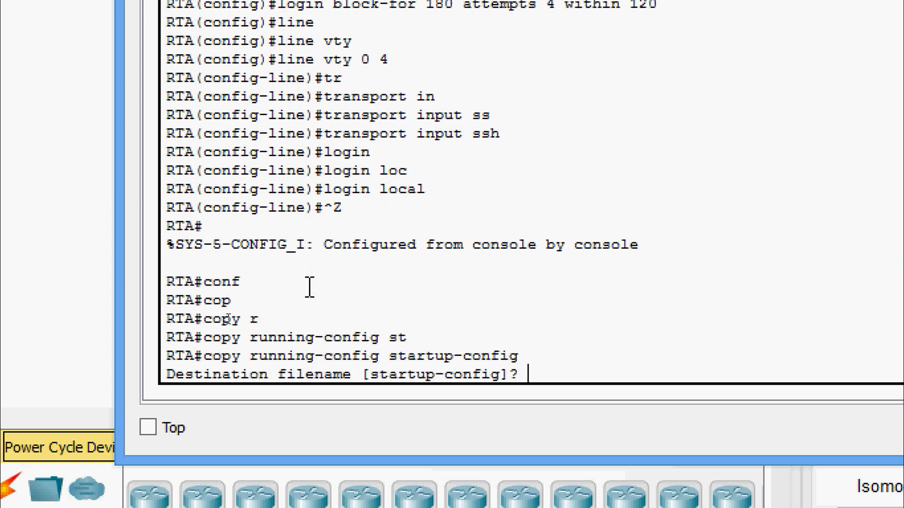
{"action": "key", "text": "Return"}
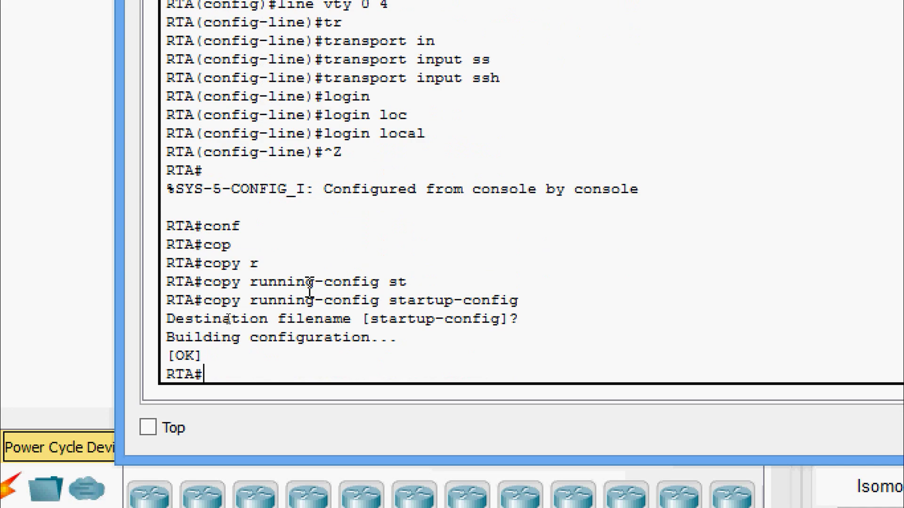